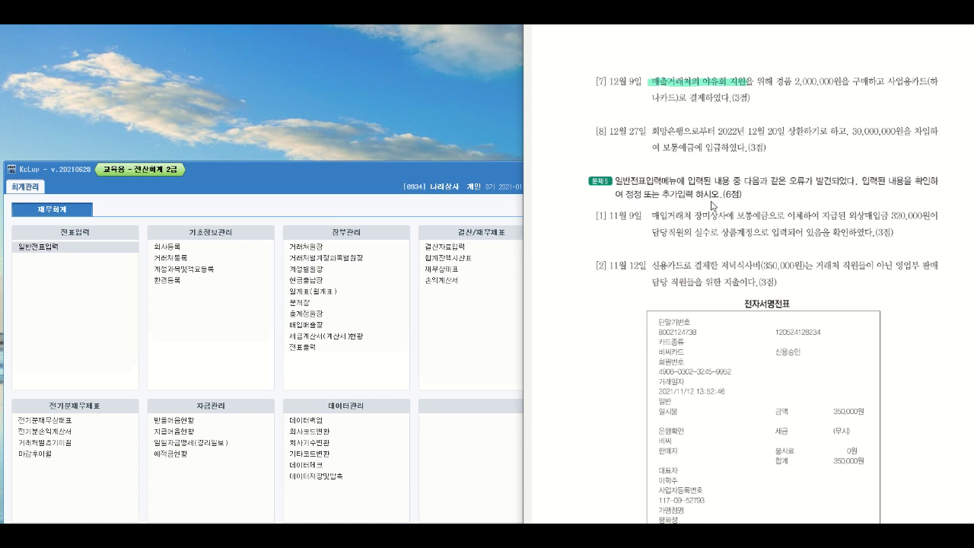
Open 일반전표입력 and highlight "외상매입금 320,000원" and "상품계정으로" in 문제5 question [1] of the exam PDF
{"action": "left_click", "coordinate": [44, 251]}
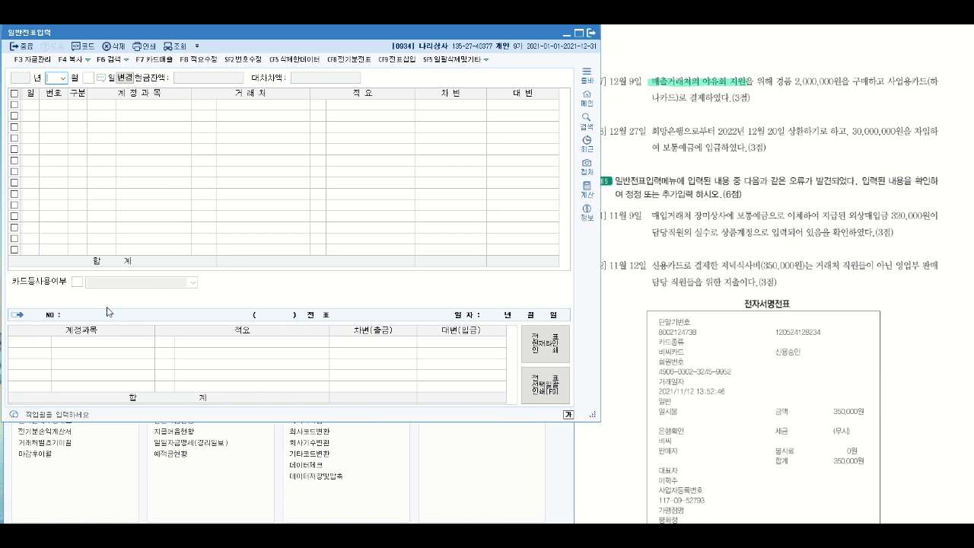
{"action": "left_click_drag", "start_coordinate": [601, 234], "coordinate": [524, 235]}
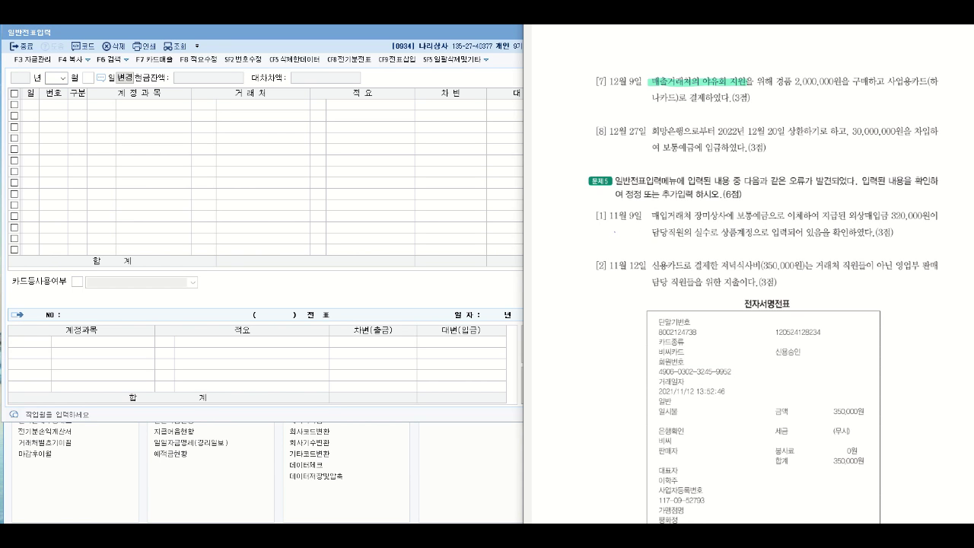
{"action": "left_click_drag", "start_coordinate": [722, 232], "coordinate": [762, 231]}
{"action": "left_click_drag", "start_coordinate": [847, 216], "coordinate": [937, 216]}
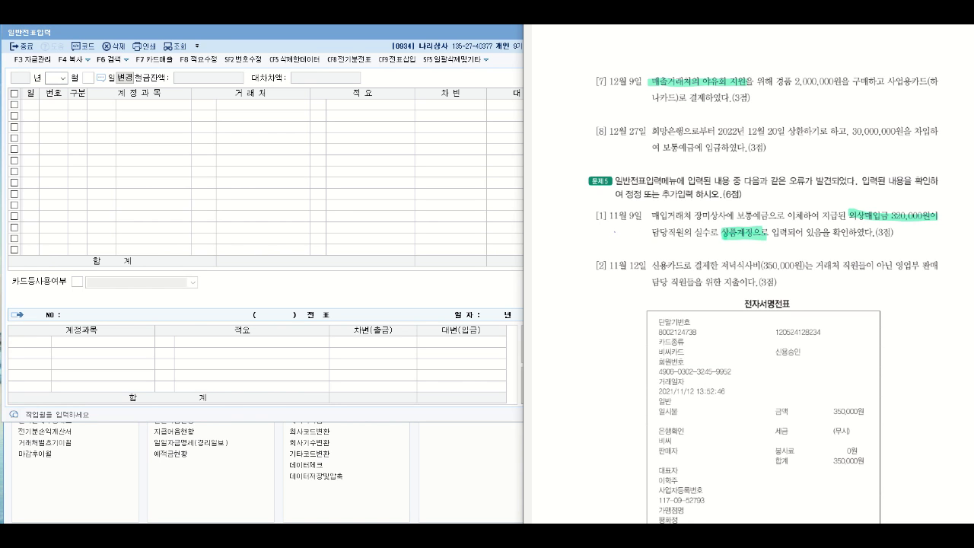
Load the vouchers dated 11월 9일 in 일반전표입력
{"action": "left_click", "coordinate": [63, 79]}
{"action": "left_click", "coordinate": [55, 173]}
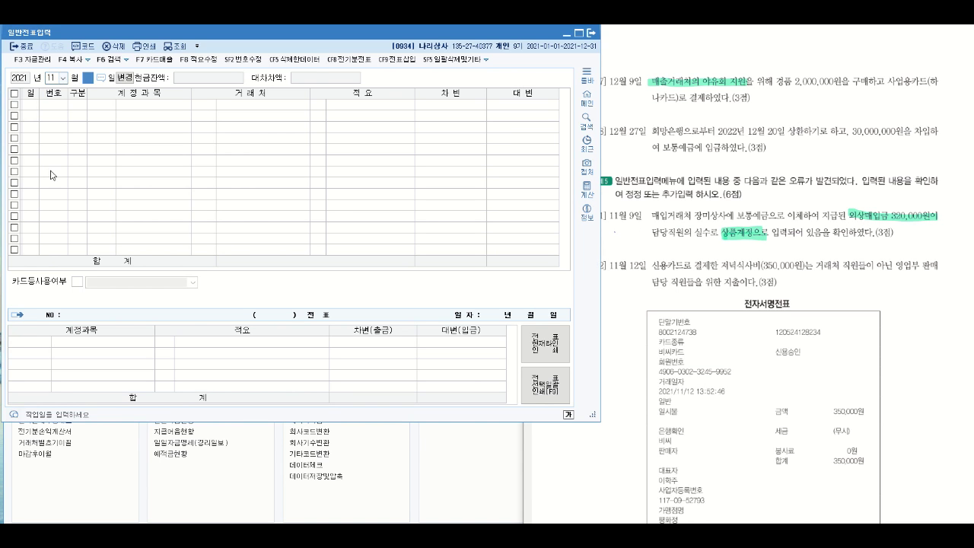
{"action": "type", "text": "9"}
{"action": "key", "text": "Return"}
Change the 11월 9일 voucher's debit account to 0251 외상매입금, tick-marking 외상매입금 in the exam question
{"action": "left_click", "coordinate": [103, 109]}
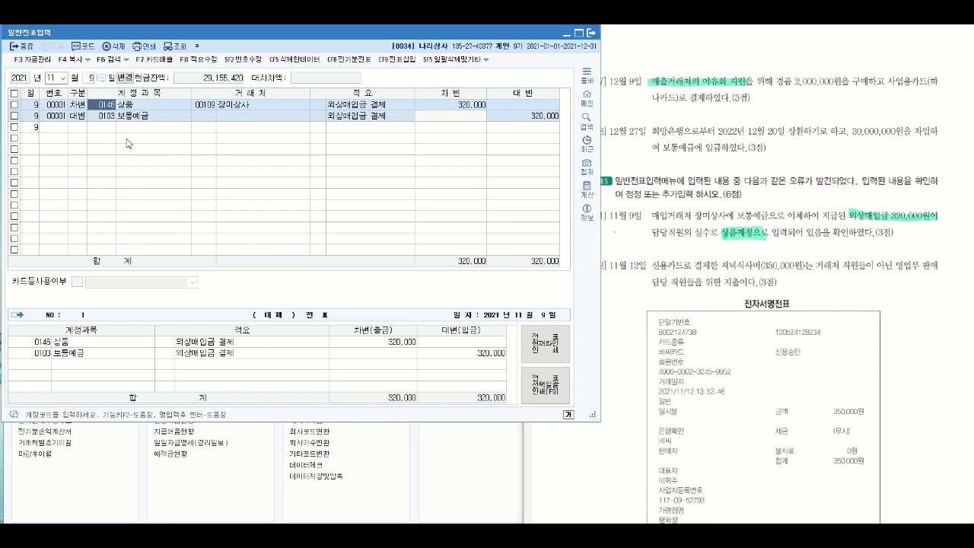
{"action": "left_click", "coordinate": [653, 276]}
{"action": "mouse_move", "coordinate": [872, 192]}
{"action": "left_mouse_down"}
{"action": "mouse_move", "coordinate": [883, 212]}
{"action": "mouse_move", "coordinate": [899, 195]}
{"action": "left_mouse_up"}
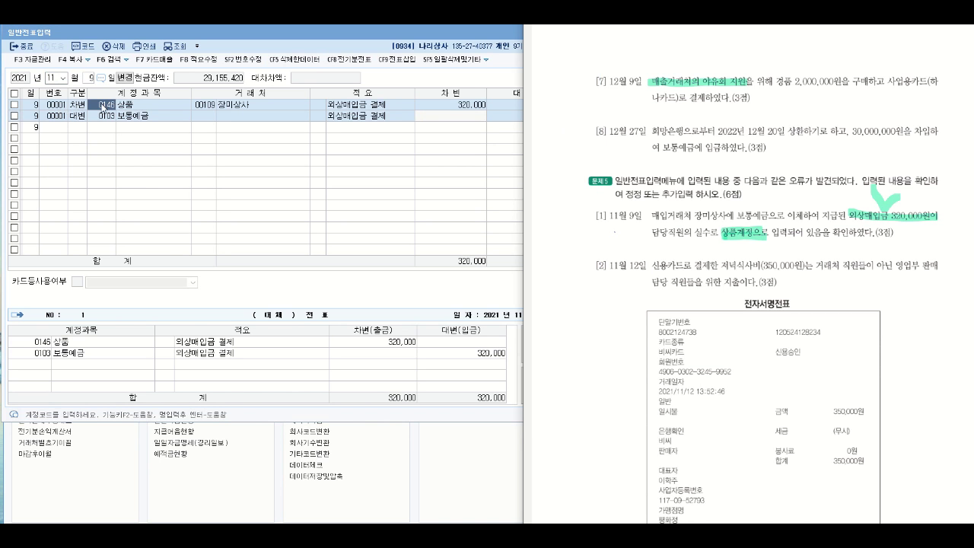
{"action": "left_click", "coordinate": [107, 112]}
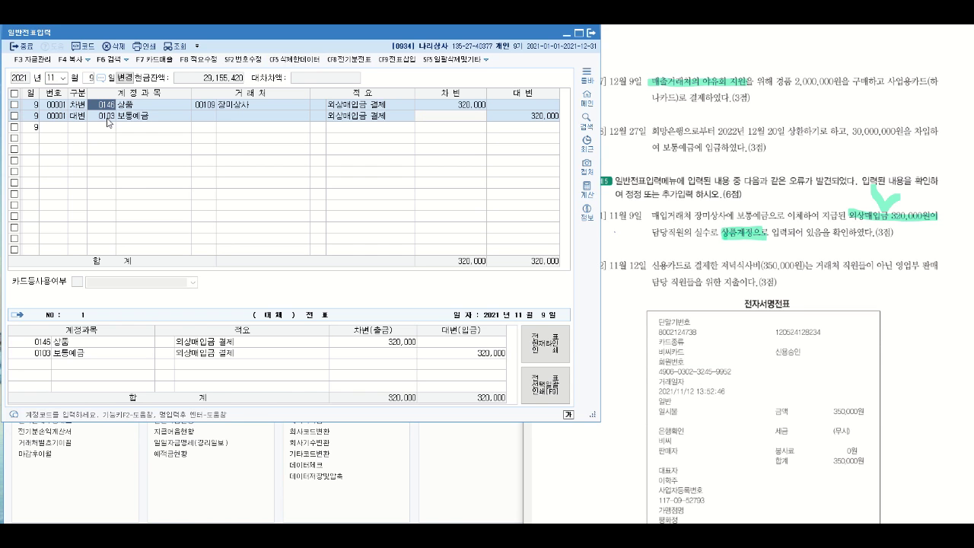
{"action": "type", "text": "외상"}
{"action": "key", "text": "Return"}
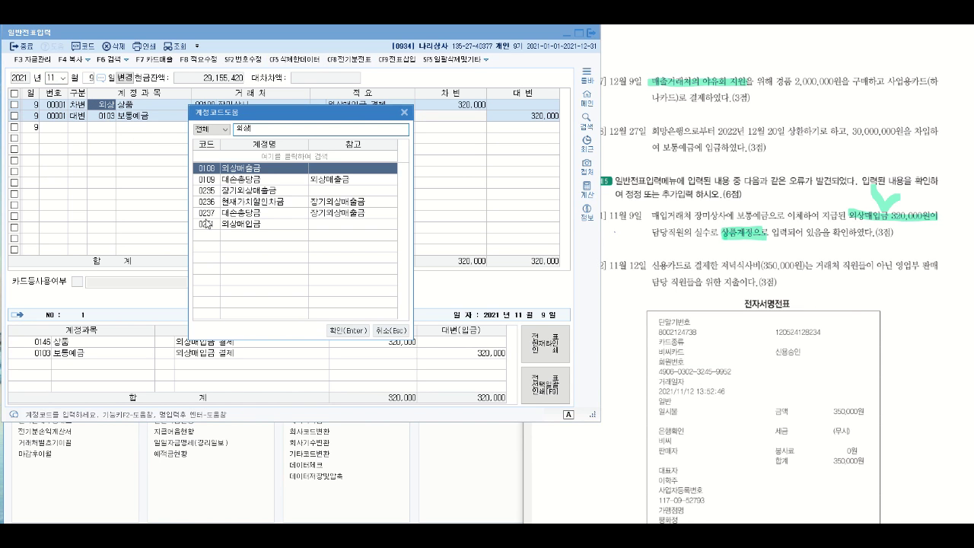
{"action": "left_click", "coordinate": [272, 223]}
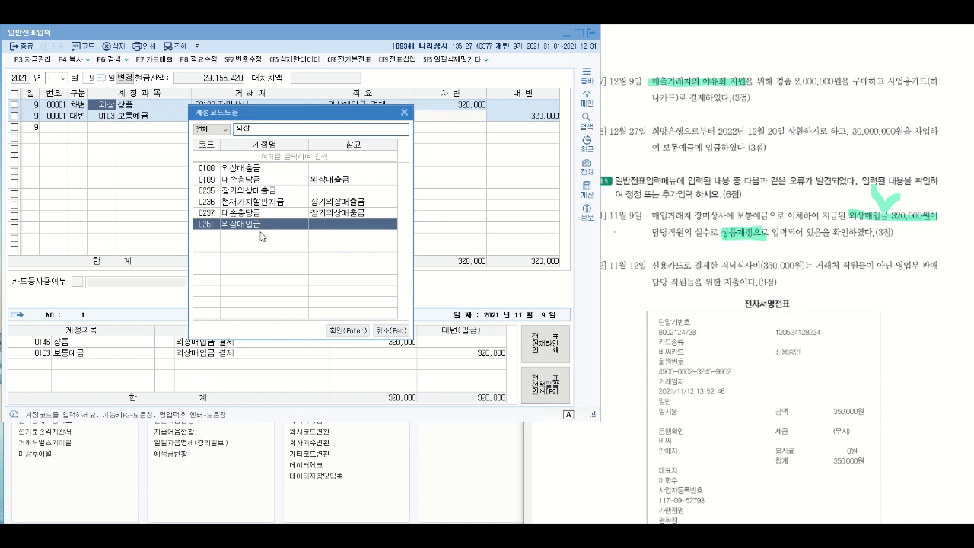
{"action": "key", "text": "Return"}
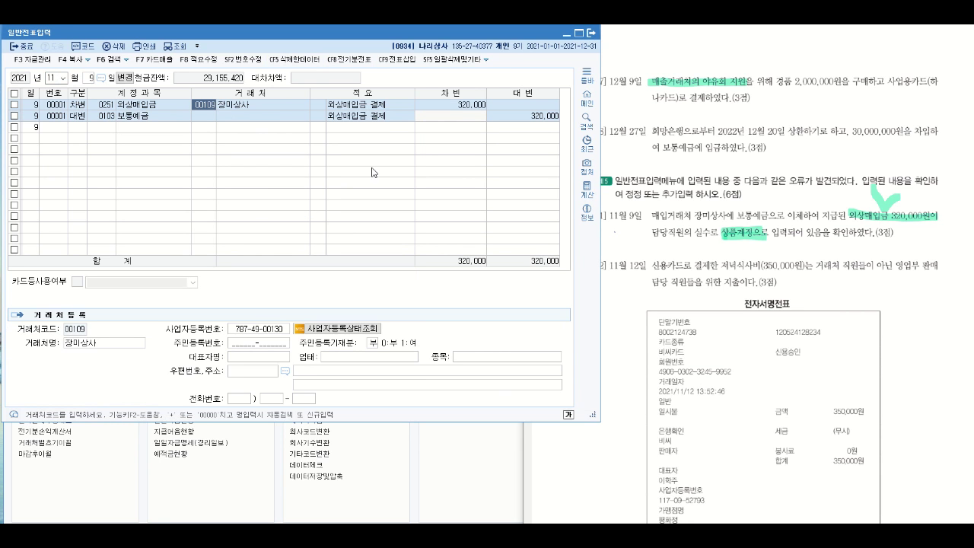
Highlight "거래처 직원들" and "영업부 판매 담당 직원들을 위한 지출이다" in question [2], and tick-mark "거래처 직원들"
{"action": "left_click", "coordinate": [618, 242]}
{"action": "left_click", "coordinate": [616, 238]}
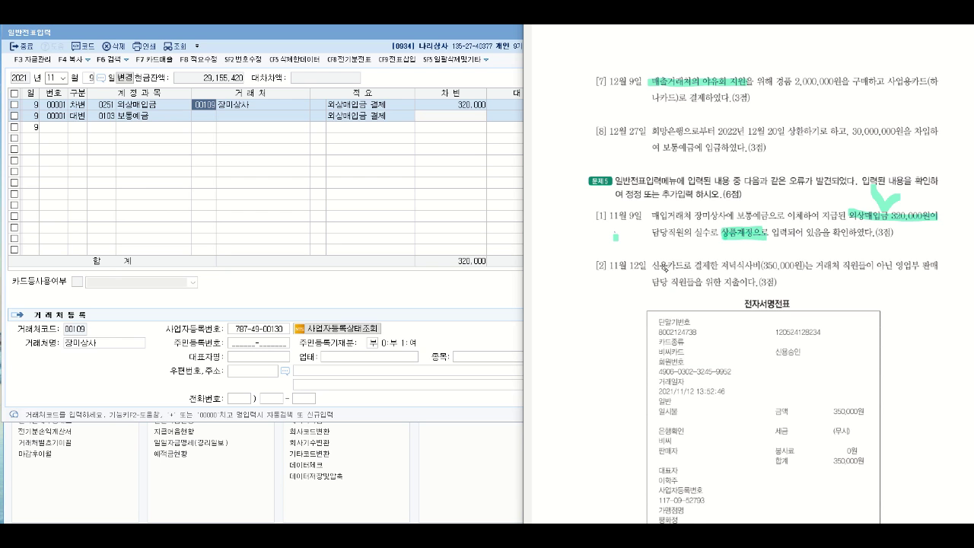
{"action": "left_click_drag", "start_coordinate": [813, 267], "coordinate": [943, 267]}
{"action": "left_click_drag", "start_coordinate": [653, 282], "coordinate": [752, 283]}
{"action": "mouse_move", "coordinate": [835, 242]}
{"action": "left_mouse_down"}
{"action": "mouse_move", "coordinate": [846, 259]}
{"action": "mouse_move", "coordinate": [869, 239]}
{"action": "left_mouse_up"}
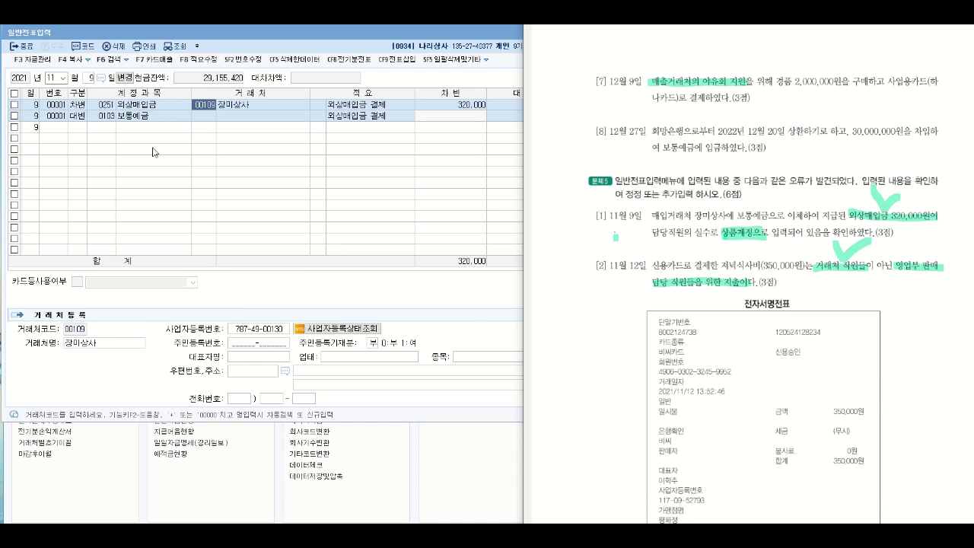
Load the vouchers dated 11월 12일 in 일반전표입력
{"action": "left_click", "coordinate": [88, 82]}
{"action": "type", "text": "12"}
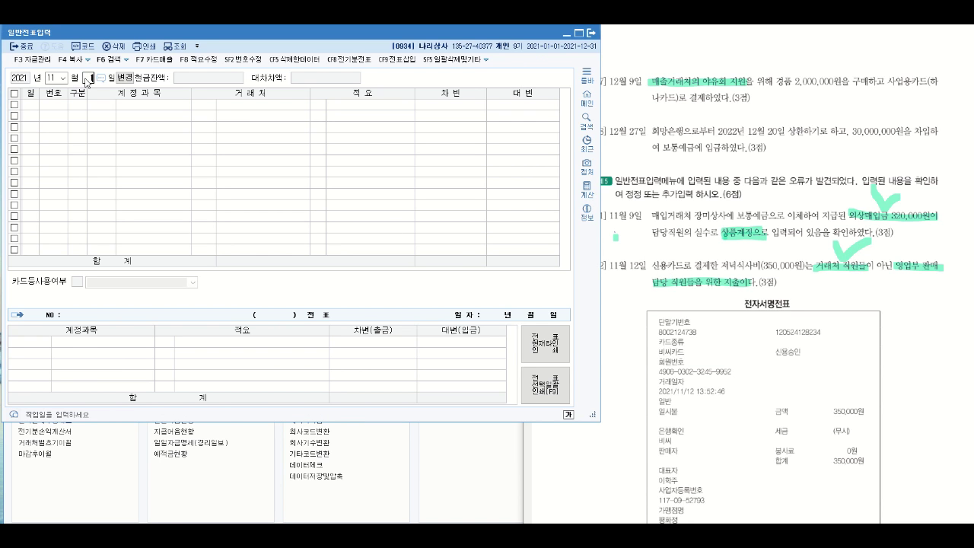
{"action": "key", "text": "Return"}
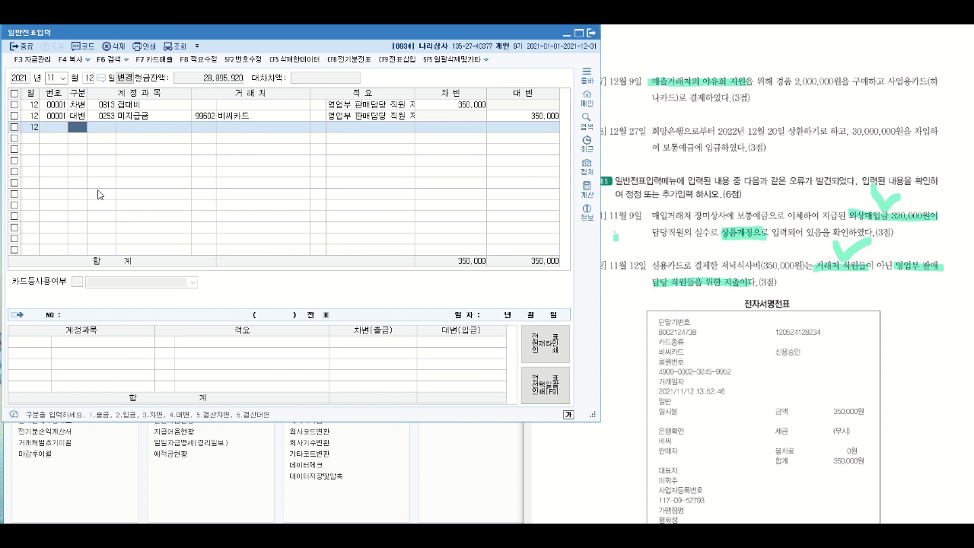
Change the 11월 12일 voucher's debit account to 0811 복리후생비 (판매관리비), tick-marking "영업부 판매" in the exam question
{"action": "left_click", "coordinate": [106, 104]}
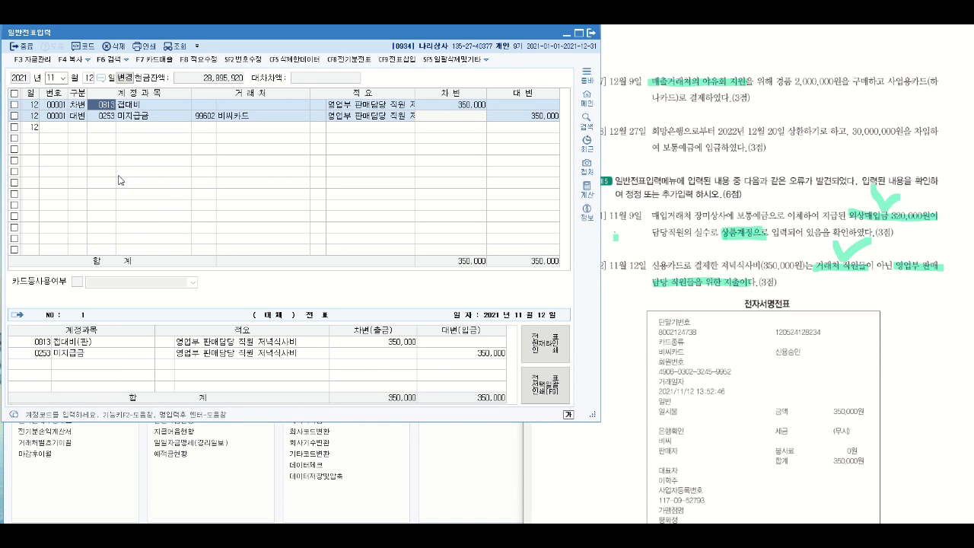
{"action": "left_click_drag", "start_coordinate": [921, 249], "coordinate": [950, 238]}
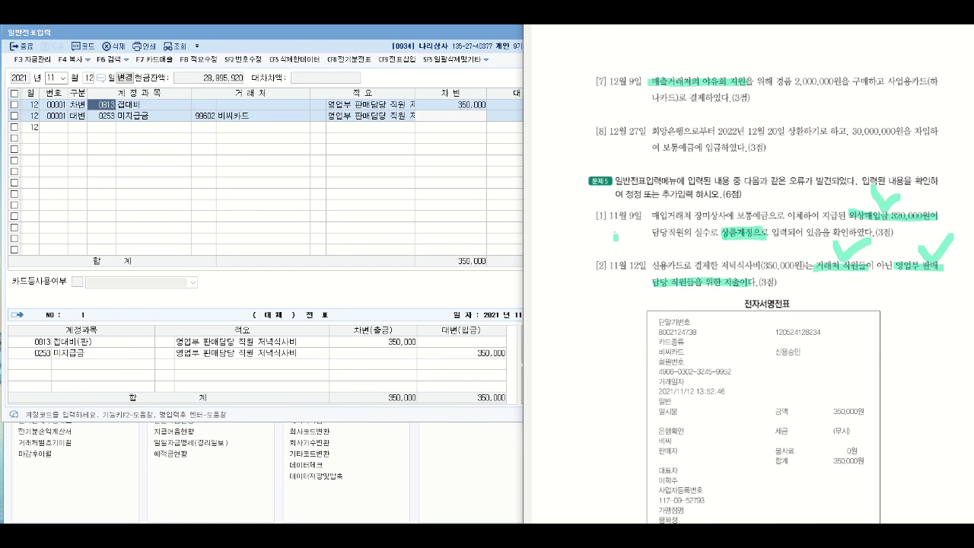
{"action": "left_click", "coordinate": [101, 104]}
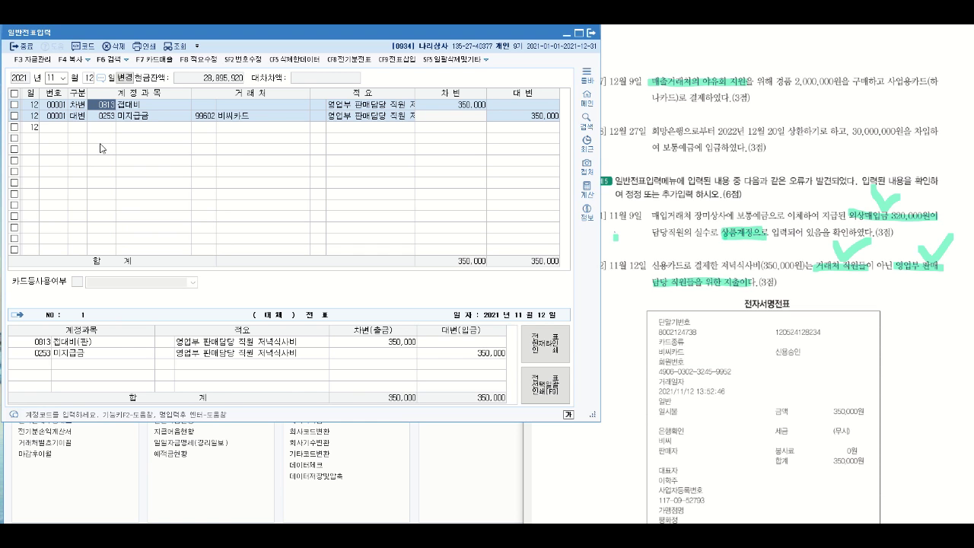
{"action": "type", "text": "복리"}
{"action": "key", "text": "Return"}
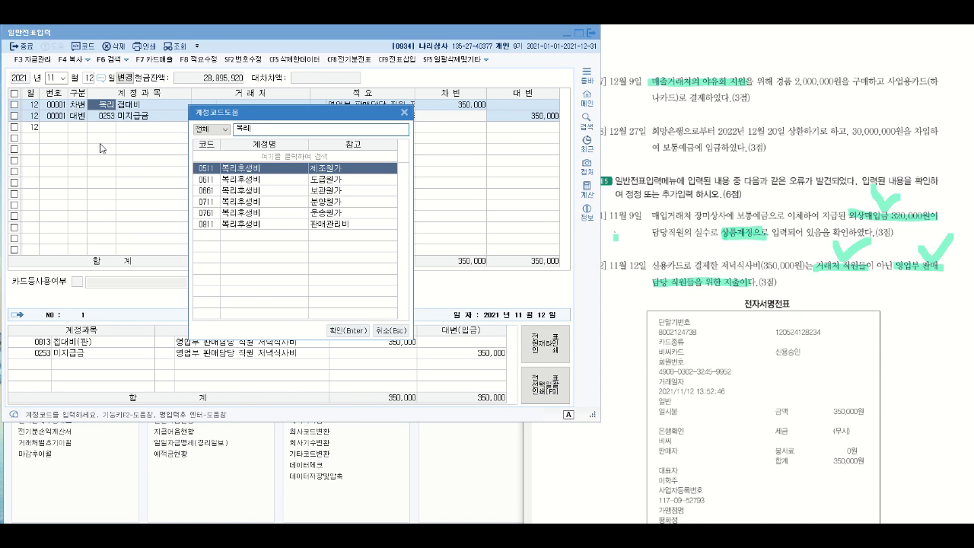
{"action": "left_click", "coordinate": [292, 226]}
{"action": "left_click", "coordinate": [354, 332]}
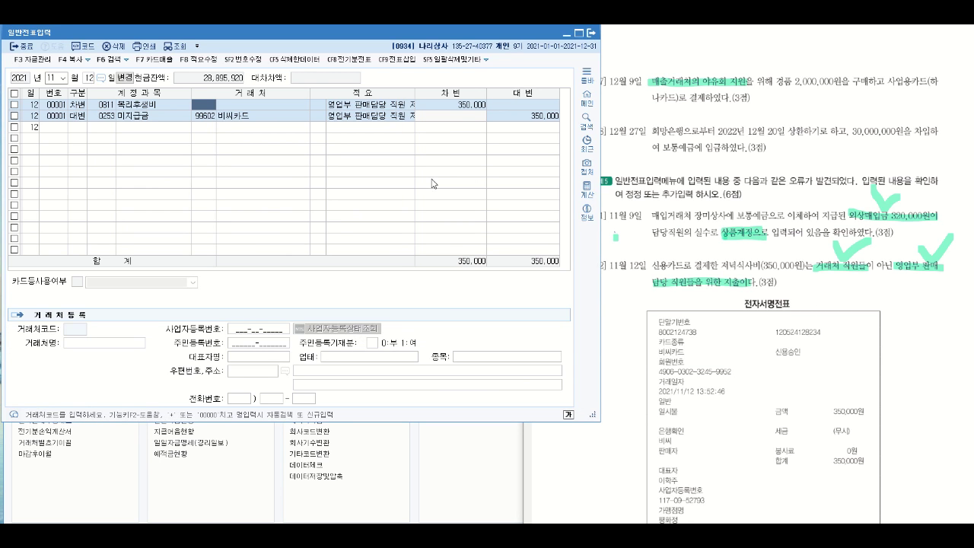
Bring up the 결산정리사항 slide and handwrite 재, 퇴 and 감 beside 기말재고자산가액, 퇴직급여 and 유형자산의 감가상각비
{"action": "left_click", "coordinate": [641, 259]}
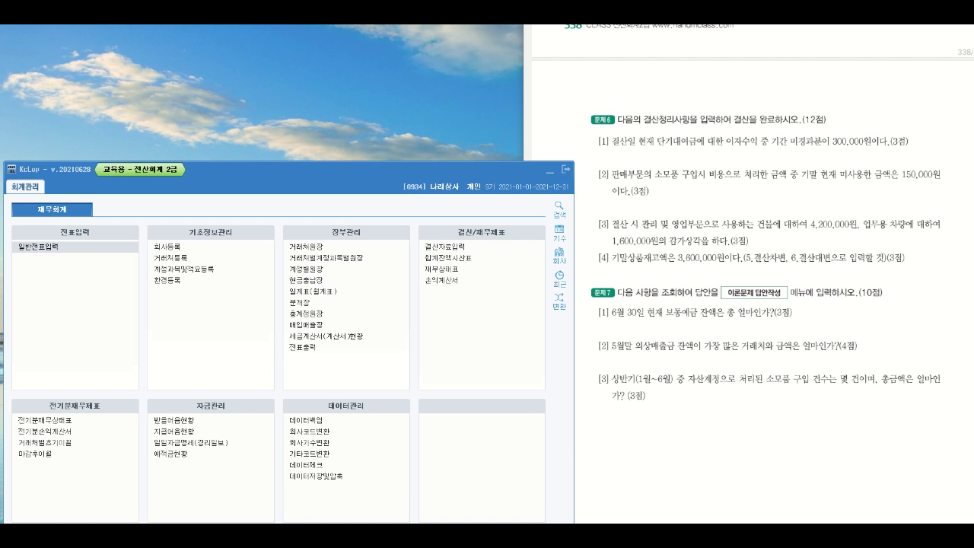
{"action": "left_click", "coordinate": [239, 534]}
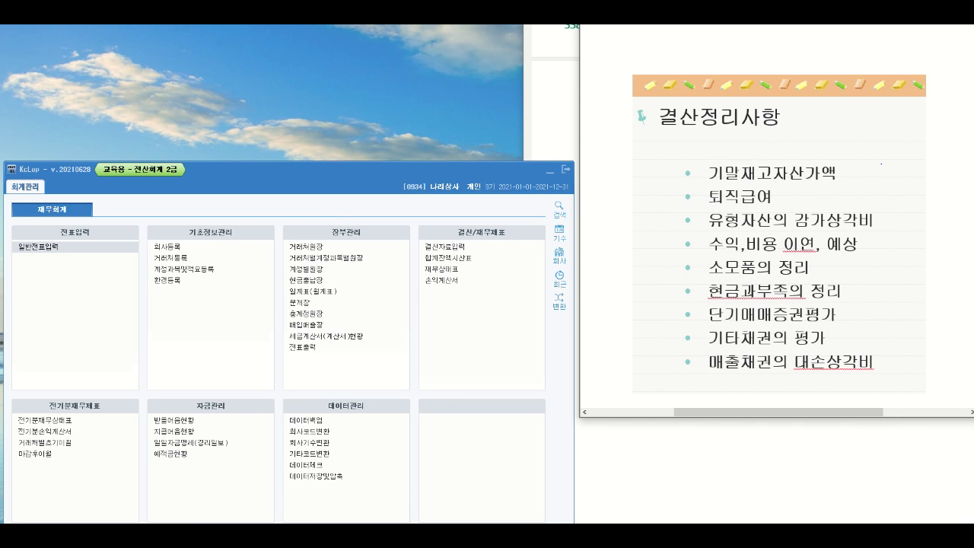
{"action": "mouse_move", "coordinate": [884, 164]}
{"action": "left_mouse_down"}
{"action": "mouse_move", "coordinate": [895, 164]}
{"action": "mouse_move", "coordinate": [887, 180]}
{"action": "left_mouse_up"}
{"action": "mouse_move", "coordinate": [891, 172]}
{"action": "left_mouse_down"}
{"action": "mouse_move", "coordinate": [897, 179]}
{"action": "mouse_move", "coordinate": [903, 170]}
{"action": "left_mouse_up"}
{"action": "left_click_drag", "start_coordinate": [903, 162], "coordinate": [912, 184]}
{"action": "left_click_drag", "start_coordinate": [885, 195], "coordinate": [891, 207]}
{"action": "left_click_drag", "start_coordinate": [884, 207], "coordinate": [901, 204]}
{"action": "left_click_drag", "start_coordinate": [885, 216], "coordinate": [899, 225]}
{"action": "mouse_move", "coordinate": [901, 219]}
{"action": "left_mouse_down"}
{"action": "mouse_move", "coordinate": [890, 234]}
{"action": "mouse_move", "coordinate": [901, 233]}
{"action": "left_mouse_up"}
{"action": "left_click_drag", "start_coordinate": [890, 234], "coordinate": [901, 234]}
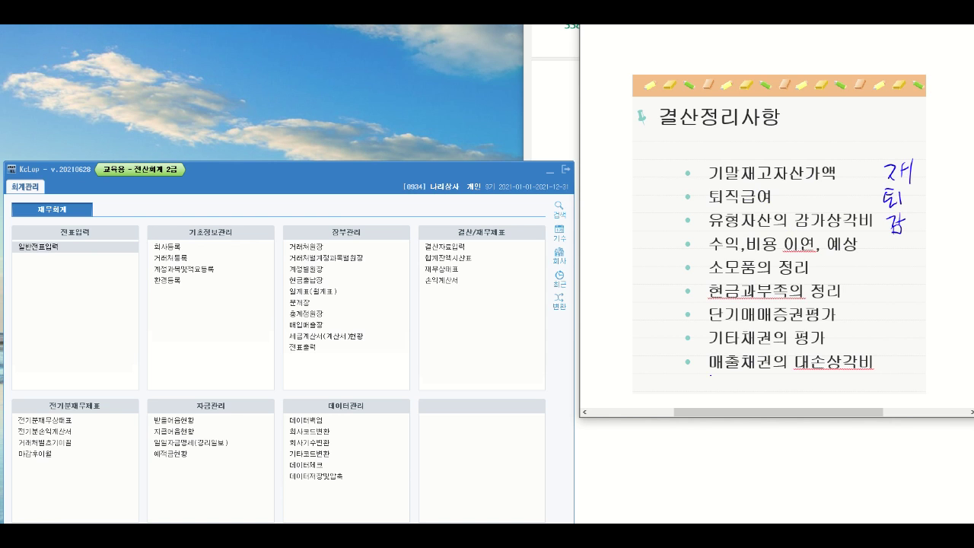
Draw a wavy underline under 매출채권의 대손상각비 and handwrite 대 and 소 beside it
{"action": "left_click_drag", "start_coordinate": [707, 376], "coordinate": [838, 374]}
{"action": "left_click_drag", "start_coordinate": [881, 361], "coordinate": [891, 360]}
{"action": "left_click_drag", "start_coordinate": [880, 362], "coordinate": [891, 376]}
{"action": "left_click_drag", "start_coordinate": [890, 368], "coordinate": [896, 369]}
{"action": "left_click_drag", "start_coordinate": [898, 360], "coordinate": [898, 380]}
{"action": "left_click_drag", "start_coordinate": [888, 385], "coordinate": [881, 397]}
{"action": "left_click_drag", "start_coordinate": [884, 391], "coordinate": [894, 396]}
{"action": "left_click_drag", "start_coordinate": [887, 396], "coordinate": [894, 412]}
Add tick marks beside the handwritten 재, 퇴, 감, 대 and 소 notes, and write 법 next to 소
{"action": "scroll", "coordinate": [901, 411], "scroll_direction": "left", "scroll_amount": 2}
{"action": "scroll", "coordinate": [904, 409], "scroll_direction": "right", "scroll_amount": 5}
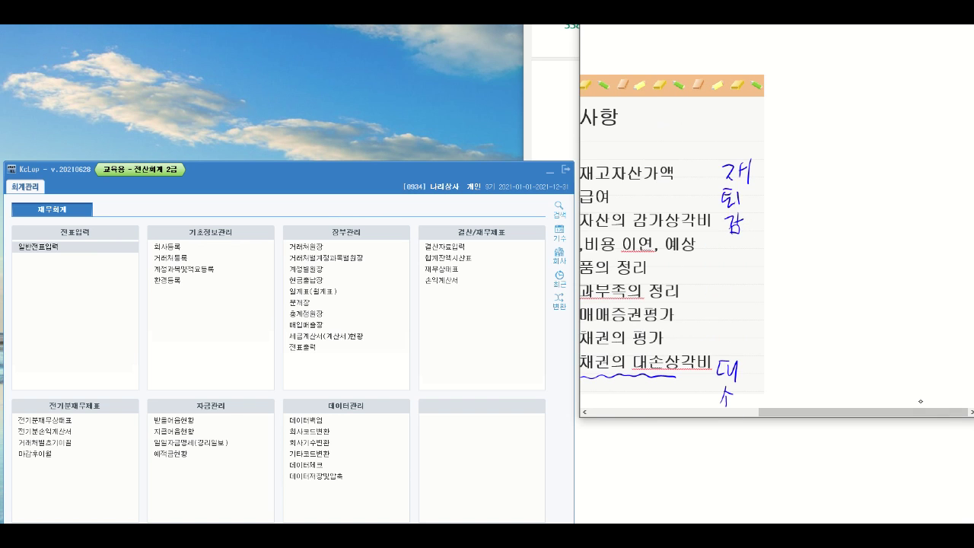
{"action": "scroll", "coordinate": [888, 410], "scroll_direction": "left", "scroll_amount": 4}
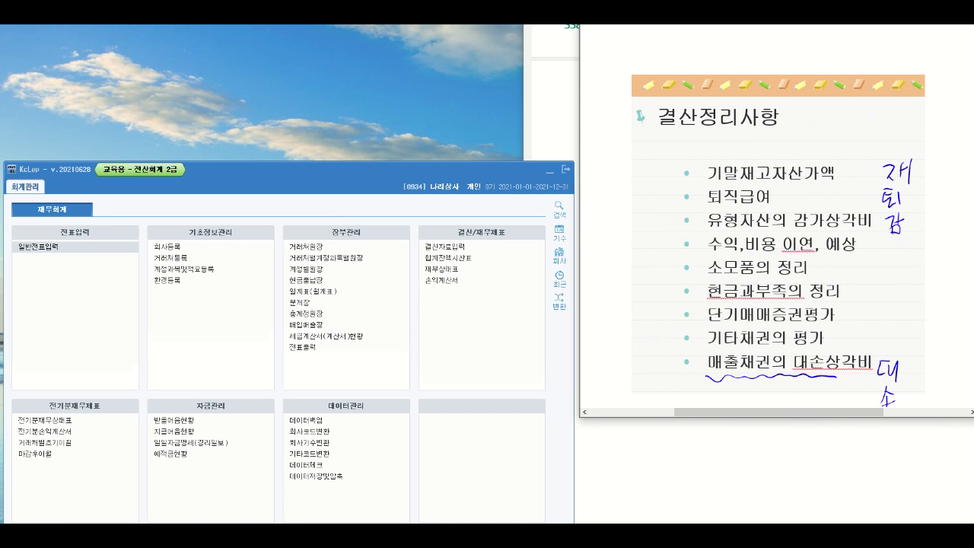
{"action": "left_click_drag", "start_coordinate": [913, 357], "coordinate": [921, 354]}
{"action": "mouse_move", "coordinate": [909, 196]}
{"action": "left_mouse_down"}
{"action": "mouse_move", "coordinate": [916, 203]}
{"action": "mouse_move", "coordinate": [920, 191]}
{"action": "left_mouse_up"}
{"action": "left_click_drag", "start_coordinate": [923, 156], "coordinate": [936, 152]}
{"action": "left_click_drag", "start_coordinate": [915, 217], "coordinate": [922, 215]}
{"action": "left_click_drag", "start_coordinate": [909, 392], "coordinate": [920, 390]}
{"action": "left_click_drag", "start_coordinate": [926, 383], "coordinate": [944, 400]}
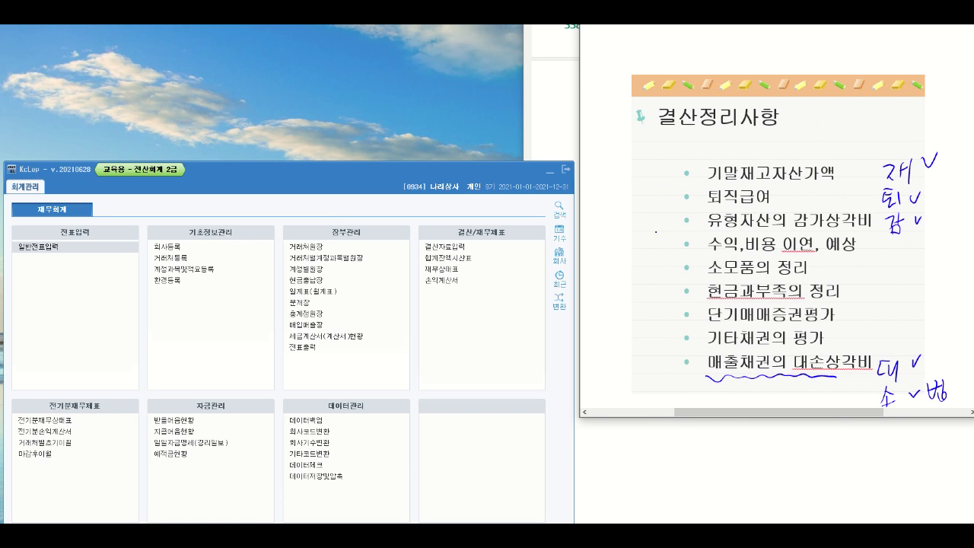
Bracket the slide items from 수익,비용 이연, 예상 to 기타채권의 평가, tick the first four, and underline and annotate 기타채권의 평가
{"action": "mouse_move", "coordinate": [671, 238]}
{"action": "left_mouse_down"}
{"action": "mouse_move", "coordinate": [668, 314]}
{"action": "mouse_move", "coordinate": [679, 337]}
{"action": "left_mouse_up"}
{"action": "left_click_drag", "start_coordinate": [865, 238], "coordinate": [873, 236]}
{"action": "mouse_move", "coordinate": [819, 263]}
{"action": "left_mouse_down"}
{"action": "mouse_move", "coordinate": [872, 280]}
{"action": "mouse_move", "coordinate": [855, 311]}
{"action": "mouse_move", "coordinate": [867, 303]}
{"action": "left_mouse_up"}
{"action": "left_click_drag", "start_coordinate": [706, 349], "coordinate": [825, 343]}
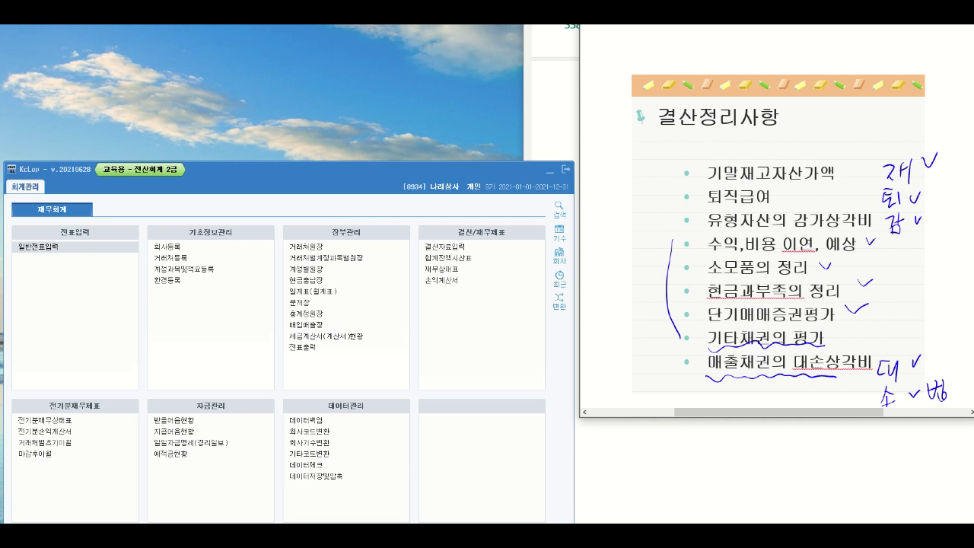
{"action": "left_click_drag", "start_coordinate": [845, 335], "coordinate": [860, 330]}
{"action": "left_click_drag", "start_coordinate": [850, 333], "coordinate": [867, 339]}
{"action": "left_click_drag", "start_coordinate": [871, 329], "coordinate": [872, 343]}
{"action": "key", "text": "super+Down"}
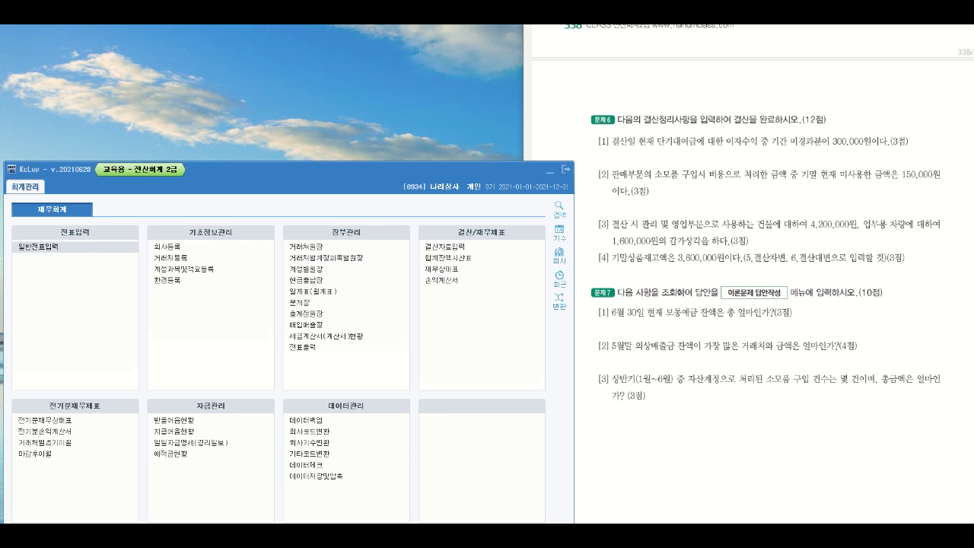
Underline 문제6 question [1] in the exam PDF, circle "미경과분이 300,000원", and handwrite 수 above it
{"action": "mouse_move", "coordinate": [613, 159]}
{"action": "left_mouse_down"}
{"action": "mouse_move", "coordinate": [823, 152]}
{"action": "mouse_move", "coordinate": [783, 151]}
{"action": "mouse_move", "coordinate": [883, 127]}
{"action": "mouse_move", "coordinate": [817, 157]}
{"action": "left_mouse_up"}
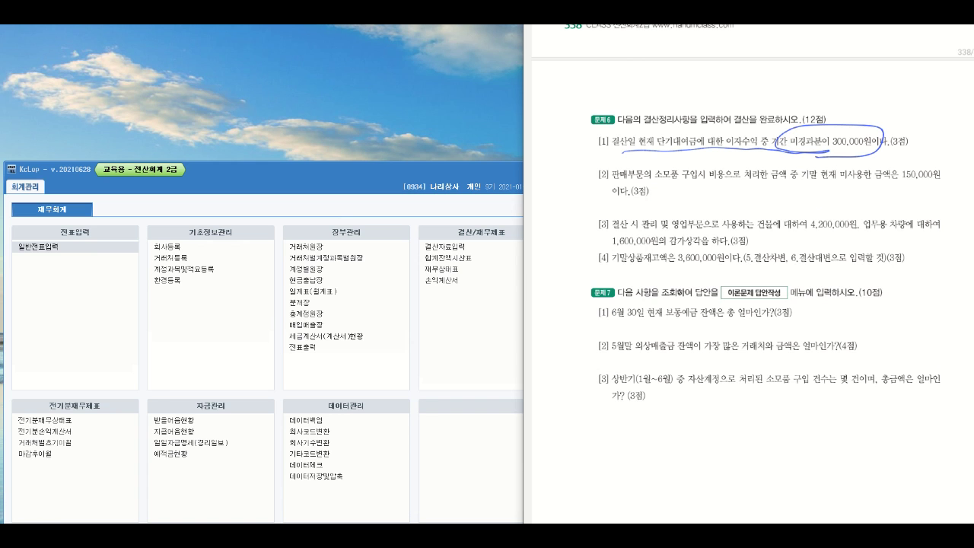
{"action": "left_click_drag", "start_coordinate": [887, 95], "coordinate": [881, 109]}
{"action": "mouse_move", "coordinate": [886, 100]}
{"action": "left_mouse_down"}
{"action": "mouse_move", "coordinate": [907, 105]}
{"action": "mouse_move", "coordinate": [902, 124]}
{"action": "left_mouse_up"}
Circle "소모품" and "미사용한 금액" in question [2], underline its text, and handwrite 수 beside it
{"action": "left_click_drag", "start_coordinate": [678, 166], "coordinate": [683, 188]}
{"action": "mouse_move", "coordinate": [685, 178]}
{"action": "left_mouse_down"}
{"action": "mouse_move", "coordinate": [878, 187]}
{"action": "mouse_move", "coordinate": [839, 184]}
{"action": "mouse_move", "coordinate": [896, 169]}
{"action": "mouse_move", "coordinate": [946, 185]}
{"action": "left_mouse_up"}
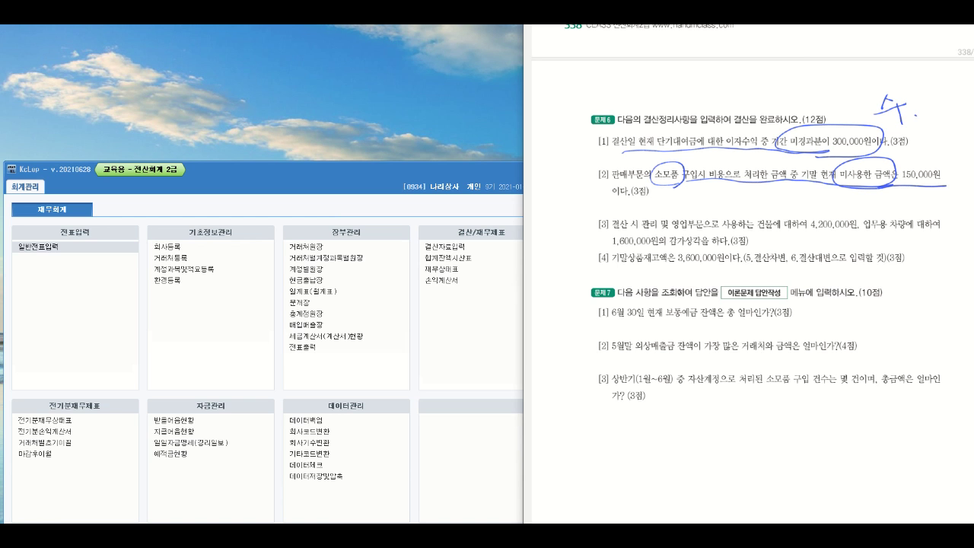
{"action": "left_click_drag", "start_coordinate": [932, 150], "coordinate": [951, 158]}
{"action": "left_click_drag", "start_coordinate": [943, 159], "coordinate": [945, 180]}
Circle 건물, 차량 and 감가상각 in question [3], underline 4,200,000원 and 1,600,000원, and handwrite 자 beside it
{"action": "mouse_move", "coordinate": [771, 232]}
{"action": "left_mouse_down"}
{"action": "mouse_move", "coordinate": [754, 216]}
{"action": "mouse_move", "coordinate": [860, 239]}
{"action": "mouse_move", "coordinate": [895, 210]}
{"action": "mouse_move", "coordinate": [912, 233]}
{"action": "left_mouse_up"}
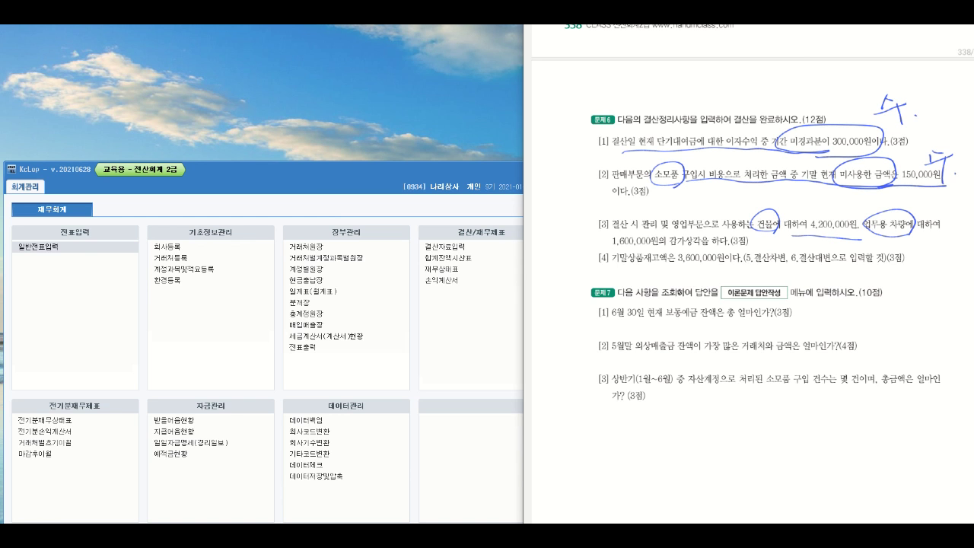
{"action": "mouse_move", "coordinate": [607, 245]}
{"action": "left_mouse_down"}
{"action": "mouse_move", "coordinate": [688, 245]}
{"action": "mouse_move", "coordinate": [688, 228]}
{"action": "mouse_move", "coordinate": [708, 242]}
{"action": "left_mouse_up"}
{"action": "left_click_drag", "start_coordinate": [556, 221], "coordinate": [569, 249]}
{"action": "mouse_move", "coordinate": [582, 209]}
{"action": "left_mouse_down"}
{"action": "mouse_move", "coordinate": [568, 240]}
{"action": "mouse_move", "coordinate": [595, 216]}
{"action": "left_mouse_up"}
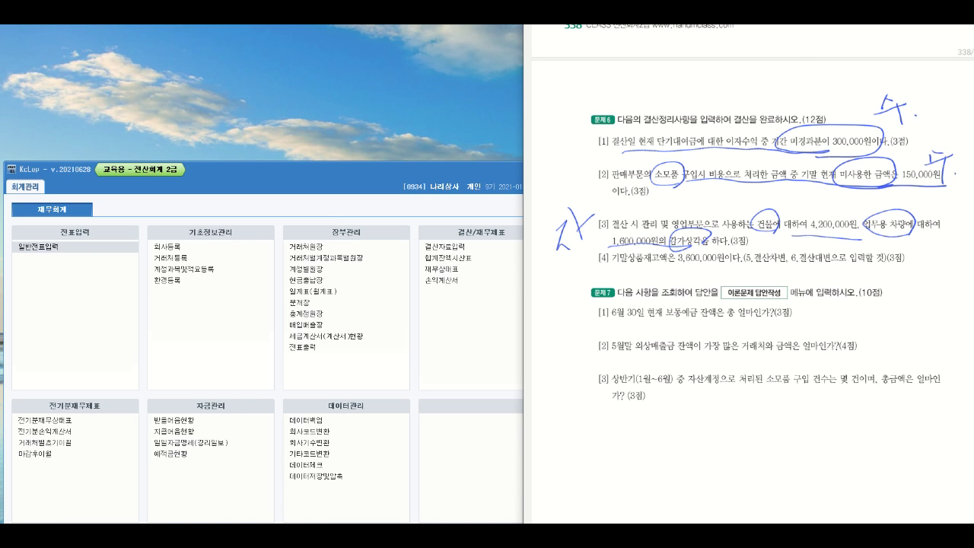
Underline "기말상품재고액" and circle "3,600,000원" in question [4], and handwrite 자 at its end
{"action": "mouse_move", "coordinate": [606, 267]}
{"action": "left_mouse_down"}
{"action": "mouse_move", "coordinate": [725, 263]}
{"action": "mouse_move", "coordinate": [714, 274]}
{"action": "left_mouse_up"}
{"action": "left_click_drag", "start_coordinate": [910, 258], "coordinate": [920, 290]}
{"action": "left_click_drag", "start_coordinate": [921, 273], "coordinate": [929, 272]}
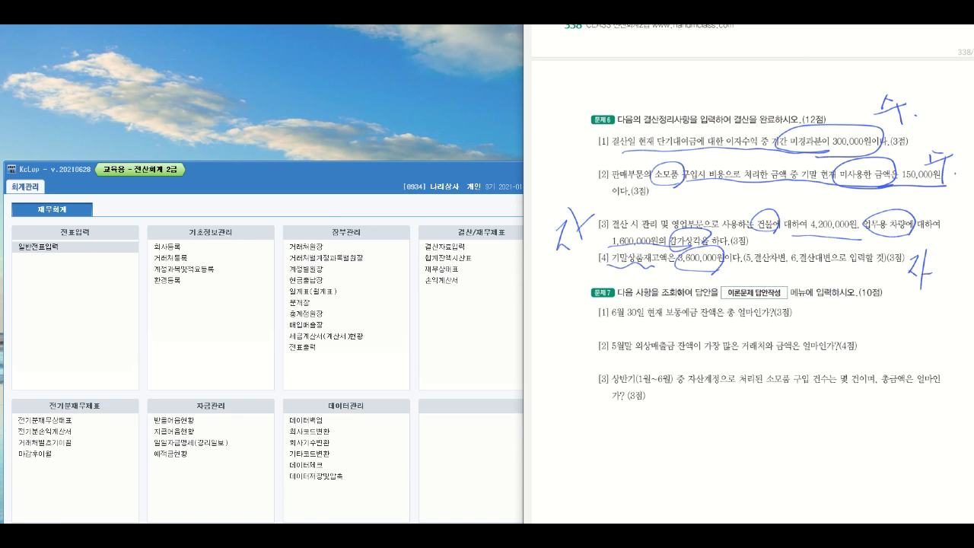
Bracket questions [3]–[4] and [1]–[2], label the latter pair 일 with a circled 1, and narrow the PDF window
{"action": "left_click_drag", "start_coordinate": [593, 220], "coordinate": [598, 264]}
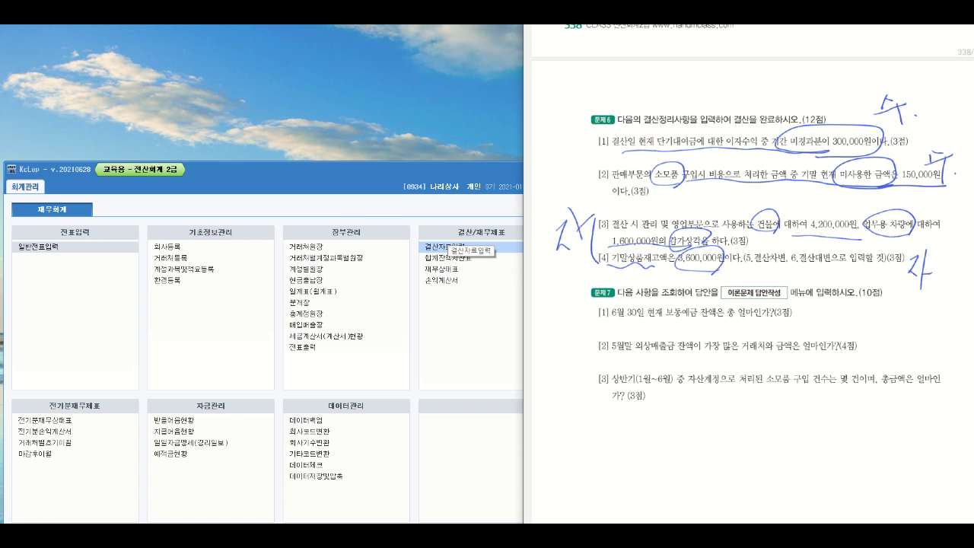
{"action": "left_click_drag", "start_coordinate": [594, 133], "coordinate": [586, 188]}
{"action": "mouse_move", "coordinate": [540, 140]}
{"action": "left_mouse_down"}
{"action": "mouse_move", "coordinate": [549, 147]}
{"action": "mouse_move", "coordinate": [533, 147]}
{"action": "left_mouse_up"}
{"action": "left_click_drag", "start_coordinate": [551, 127], "coordinate": [563, 180]}
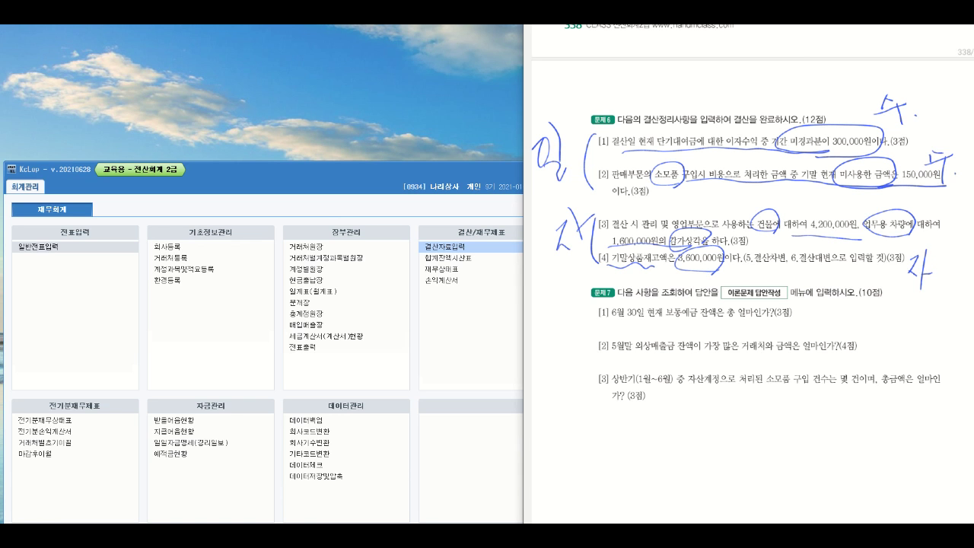
{"action": "mouse_move", "coordinate": [553, 87]}
{"action": "left_mouse_down"}
{"action": "mouse_move", "coordinate": [553, 107]}
{"action": "mouse_move", "coordinate": [567, 114]}
{"action": "mouse_move", "coordinate": [543, 73]}
{"action": "left_mouse_up"}
{"action": "left_click_drag", "start_coordinate": [524, 243], "coordinate": [540, 244]}
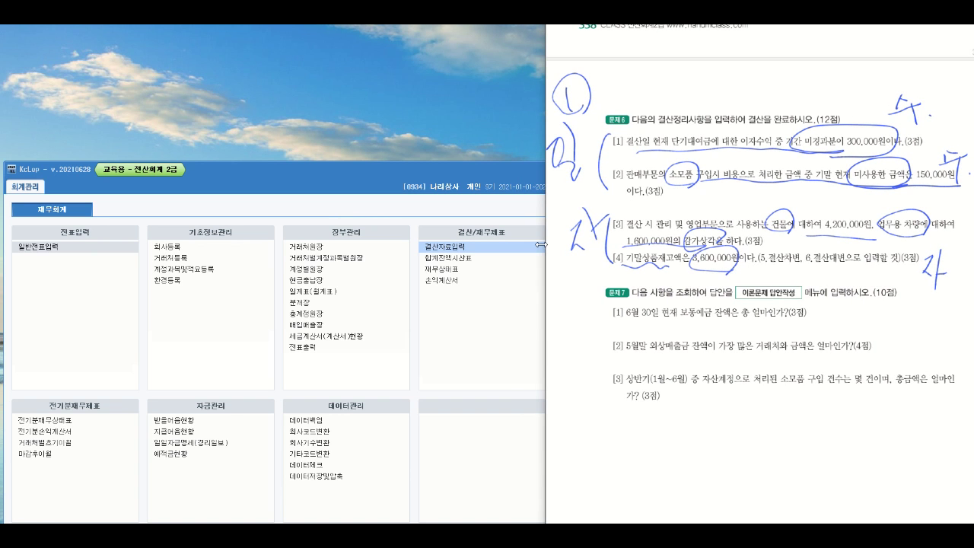
Handwrite a circled 2 beside the 자 label of questions [3]–[4] in the PDF
{"action": "mouse_move", "coordinate": [554, 217]}
{"action": "left_mouse_down"}
{"action": "mouse_move", "coordinate": [555, 226]}
{"action": "mouse_move", "coordinate": [567, 222]}
{"action": "left_mouse_up"}
{"action": "mouse_move", "coordinate": [547, 223]}
{"action": "left_mouse_down"}
{"action": "mouse_move", "coordinate": [566, 226]}
{"action": "mouse_move", "coordinate": [547, 210]}
{"action": "left_mouse_up"}
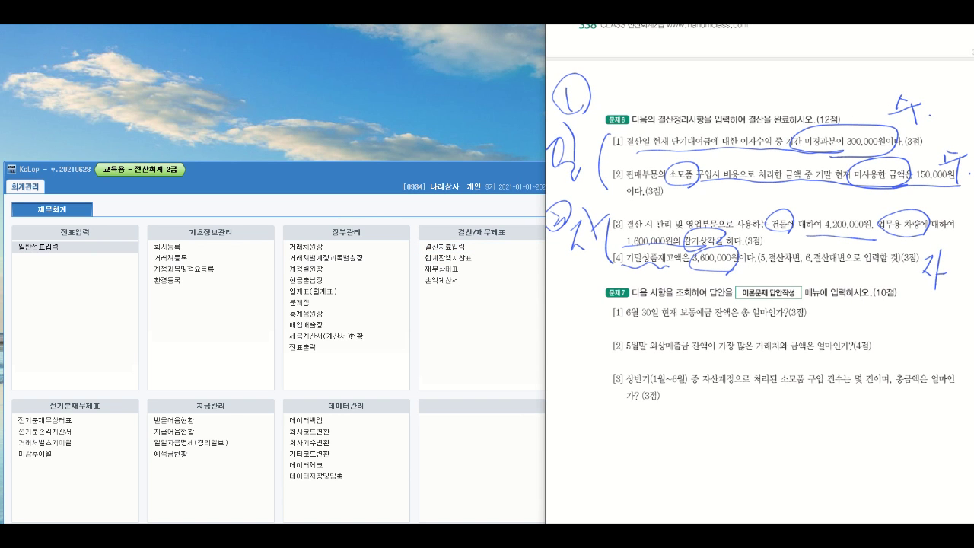
Open 일반전표입력, narrow its window beside the exam sheet, and set the voucher date to December 31
{"action": "left_click", "coordinate": [73, 254]}
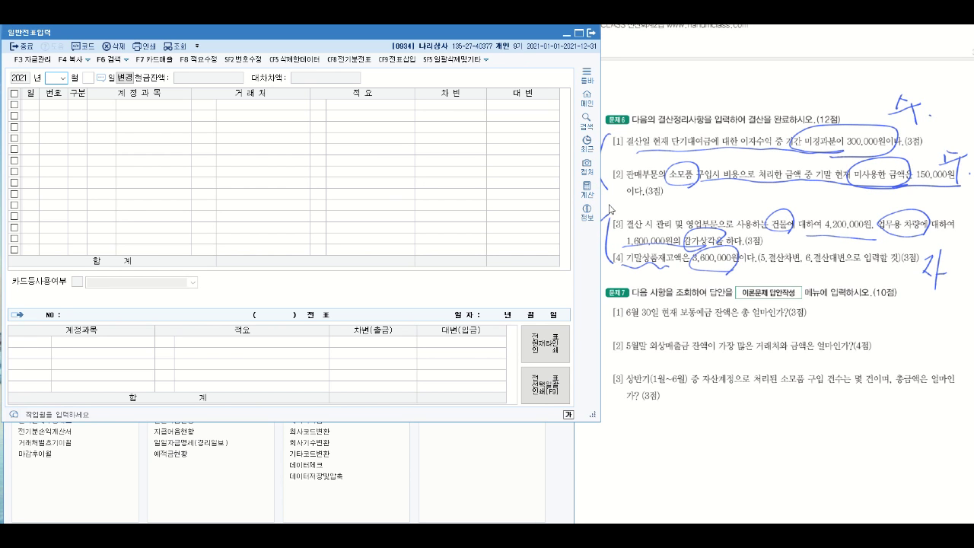
{"action": "left_click_drag", "start_coordinate": [601, 206], "coordinate": [591, 206]}
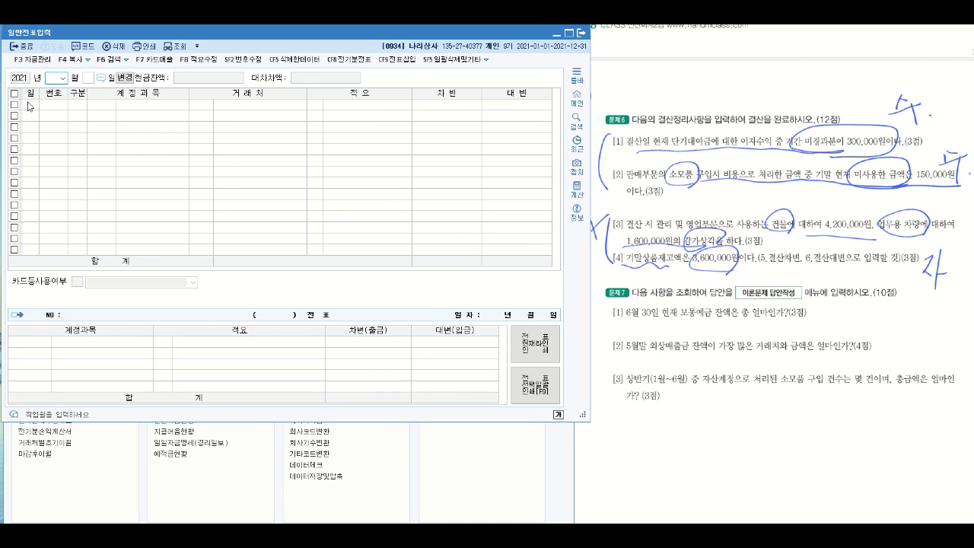
{"action": "type", "text": "12"}
{"action": "key", "text": "Return"}
{"action": "type", "text": "31"}
{"action": "key", "text": "Return"}
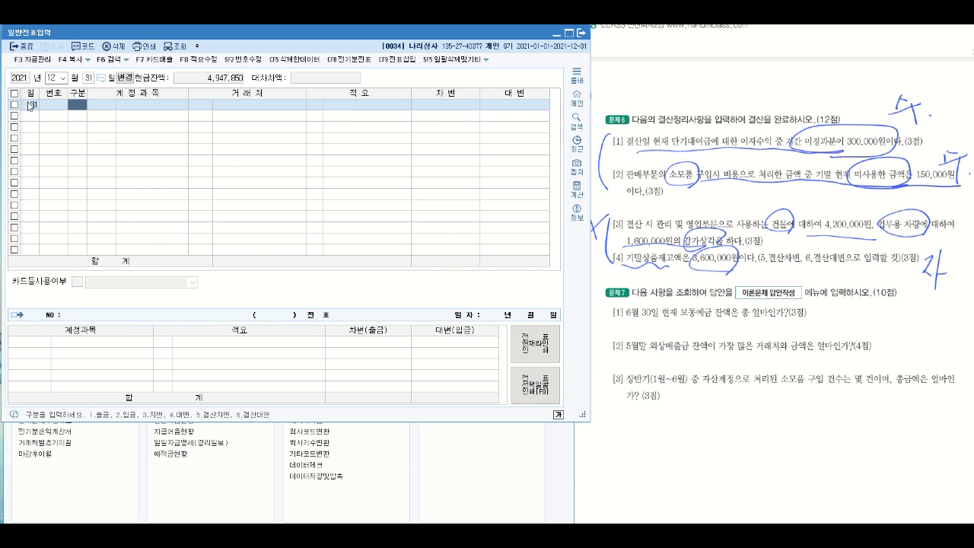
Highlight the text of question [1] in green on the exam PDF and circle 이자수익
{"action": "key", "text": "alt+Tab"}
{"action": "left_click_drag", "start_coordinate": [626, 144], "coordinate": [898, 138]}
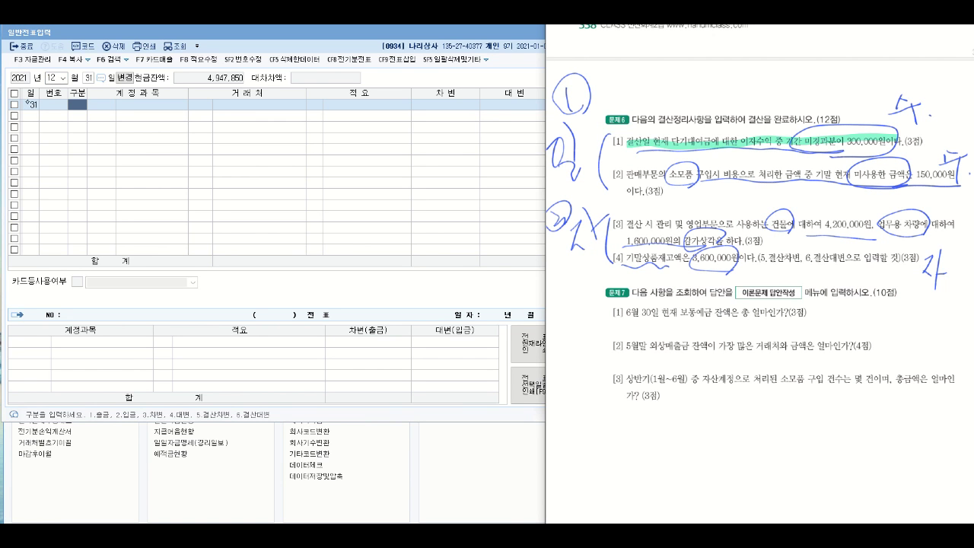
{"action": "mouse_move", "coordinate": [768, 160]}
{"action": "left_mouse_down"}
{"action": "mouse_move", "coordinate": [729, 137]}
{"action": "mouse_move", "coordinate": [778, 127]}
{"action": "mouse_move", "coordinate": [780, 144]}
{"action": "left_mouse_up"}
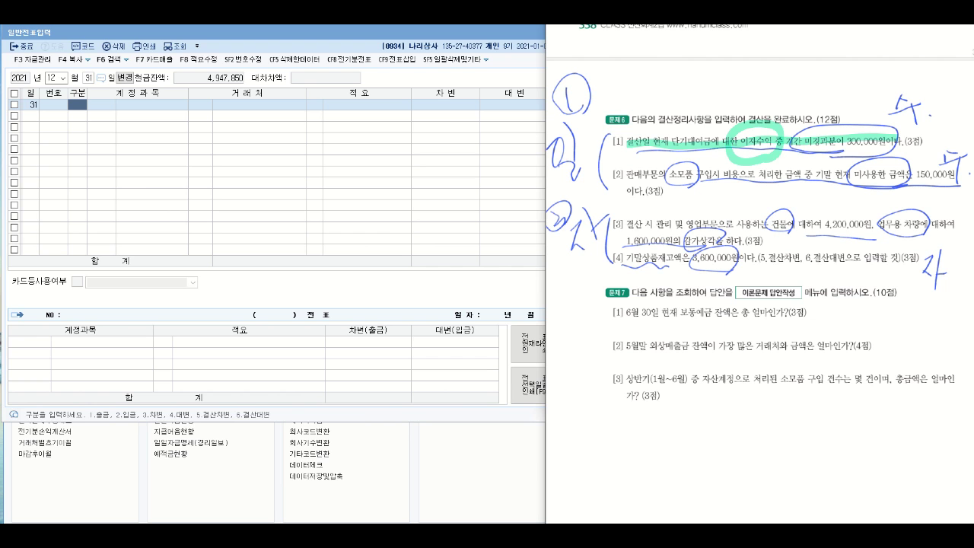
Enter a December 31 debit (차변) line for 0901 이자수익 with 300,000 won and no customer or description
{"action": "left_click", "coordinate": [74, 105]}
{"action": "type", "text": "3"}
{"action": "key", "text": "Return"}
{"action": "type", "text": "이ㅈ"}
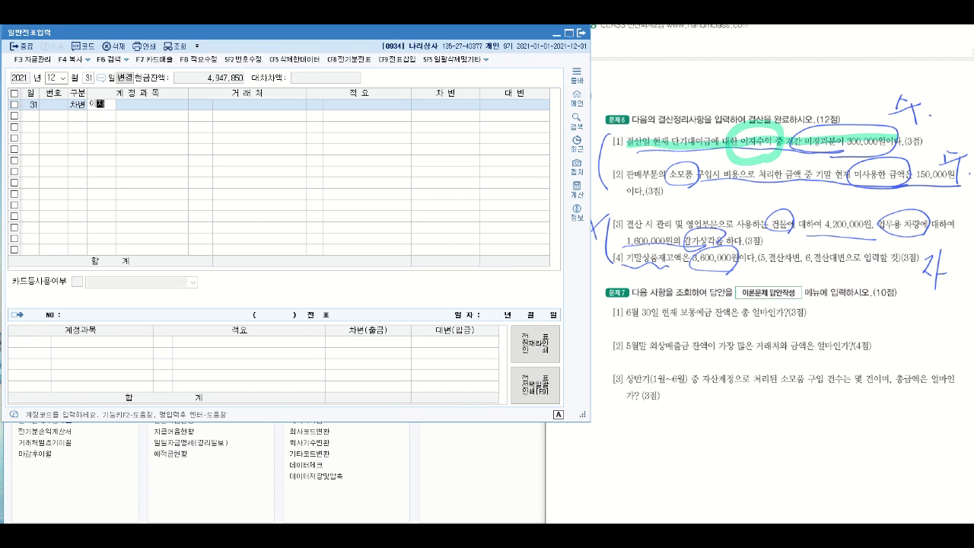
{"action": "key", "text": "Return"}
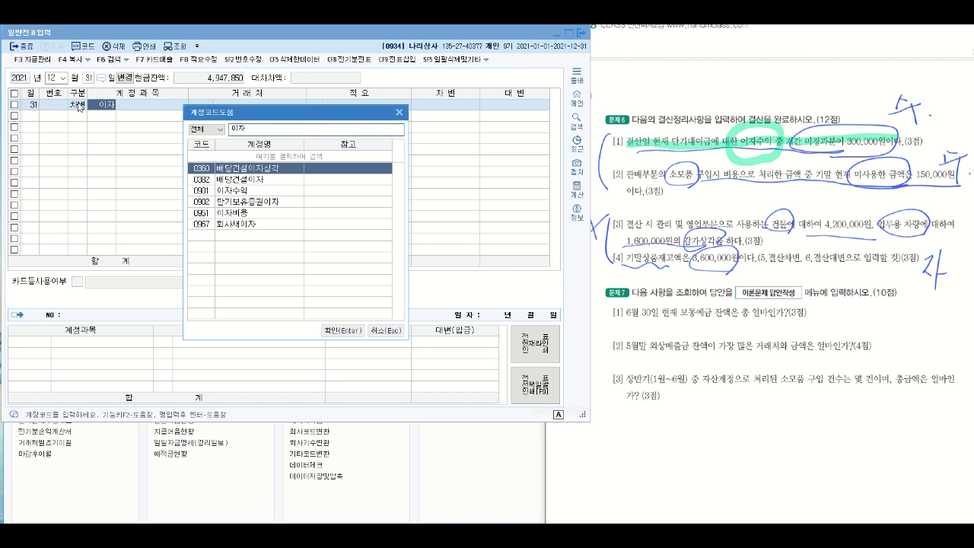
{"action": "key", "text": "Down"}
{"action": "key", "text": "Down"}
{"action": "key", "text": "Return"}
{"action": "key", "text": "Return"}
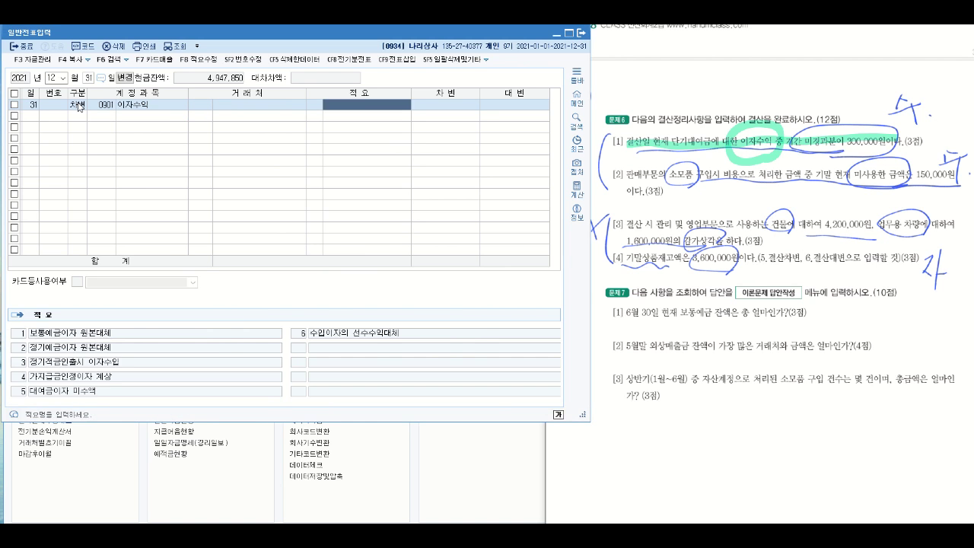
{"action": "key", "text": "Return"}
{"action": "type", "text": "3000000"}
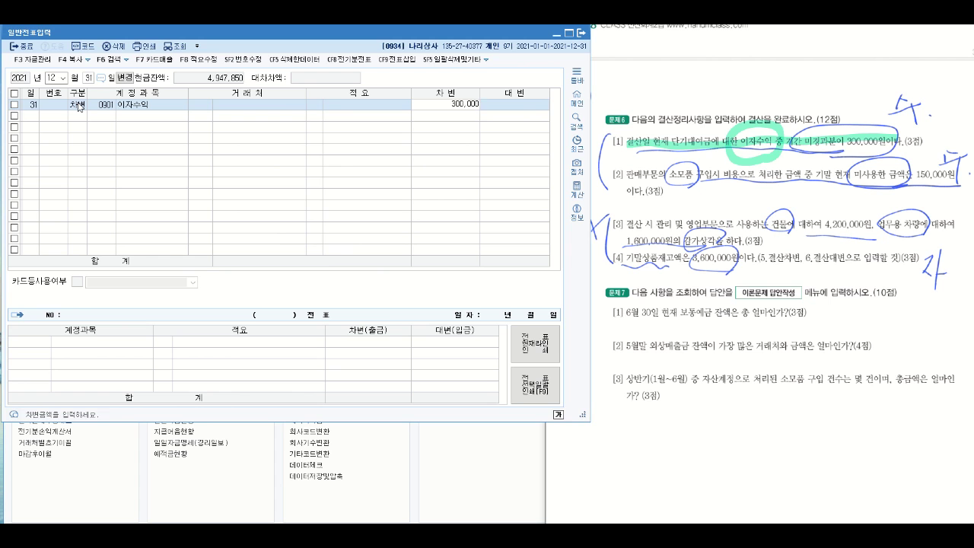
{"action": "key", "text": "Return"}
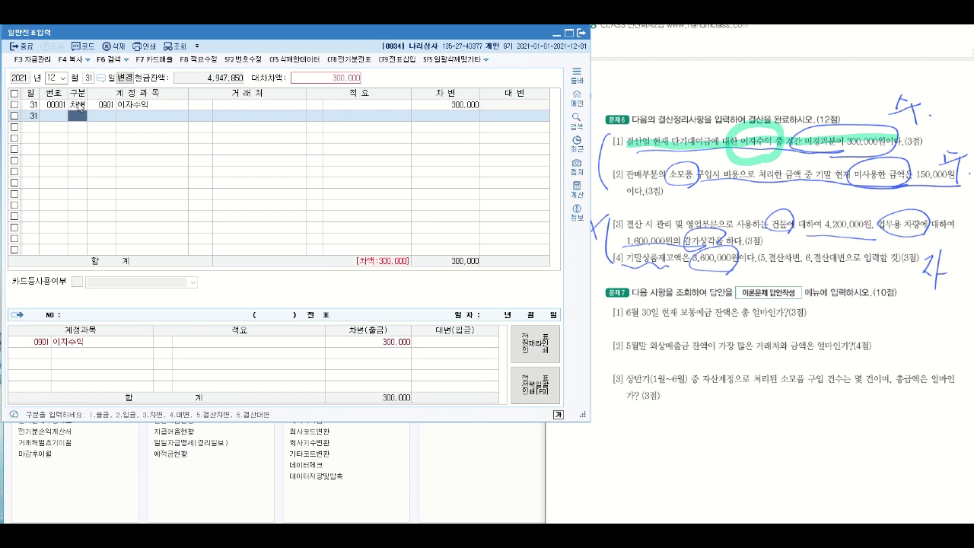
Add the balancing credit (대변) line for 0263 선수수익 with 300,000 won
{"action": "type", "text": "4"}
{"action": "key", "text": "Return"}
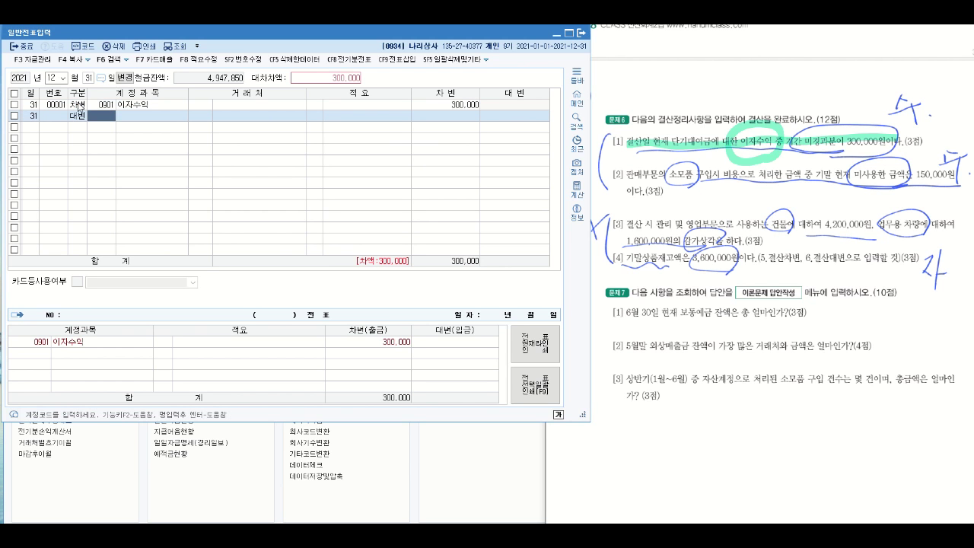
{"action": "type", "text": "선ㅅㅜ"}
{"action": "key", "text": "Return"}
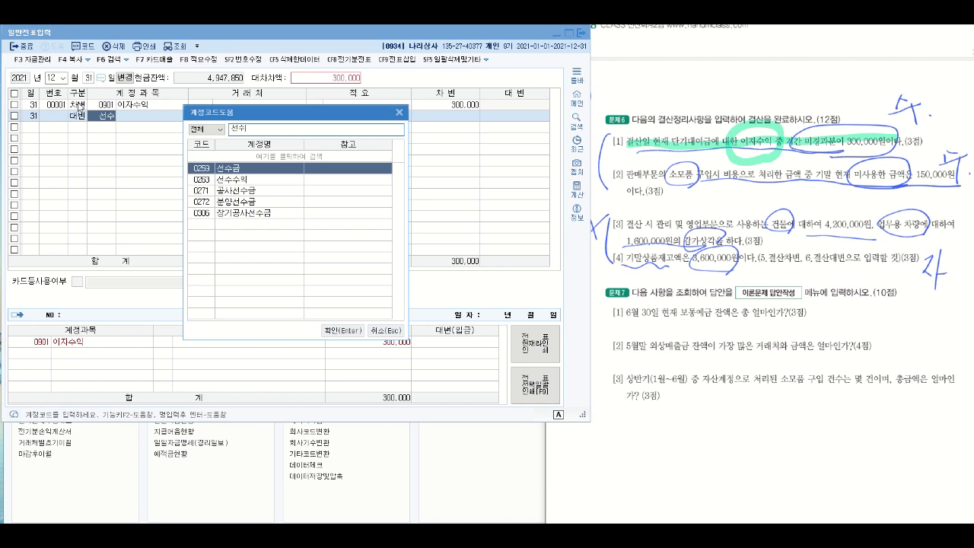
{"action": "key", "text": "Down"}
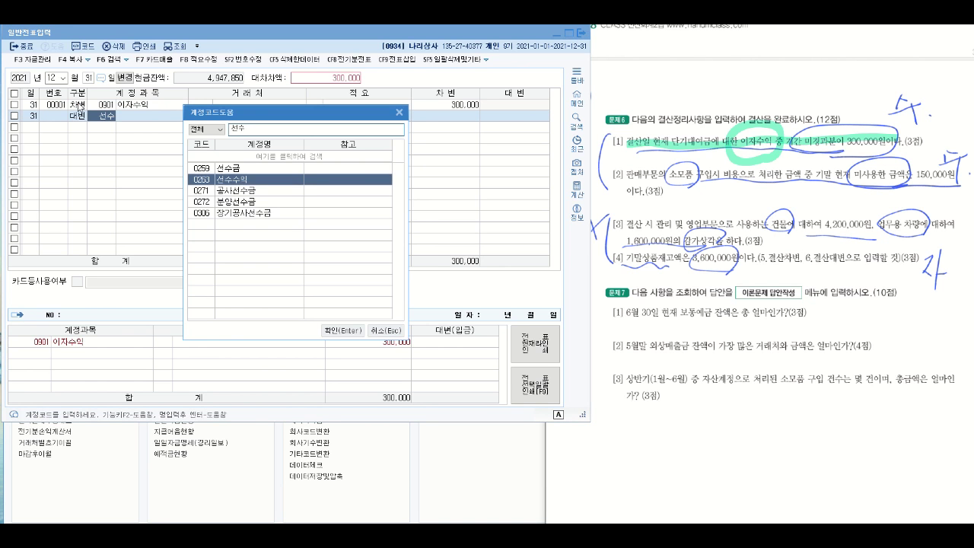
{"action": "key", "text": "Return"}
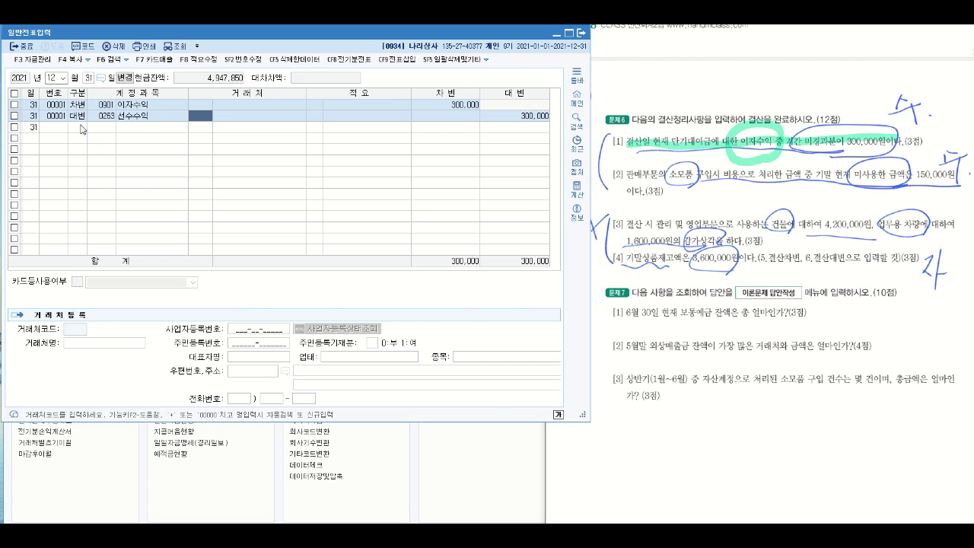
Enter a December 31 credit (대변) line for 0830 소모품비 (판매관리비) with 150,000 won
{"action": "left_click", "coordinate": [82, 129]}
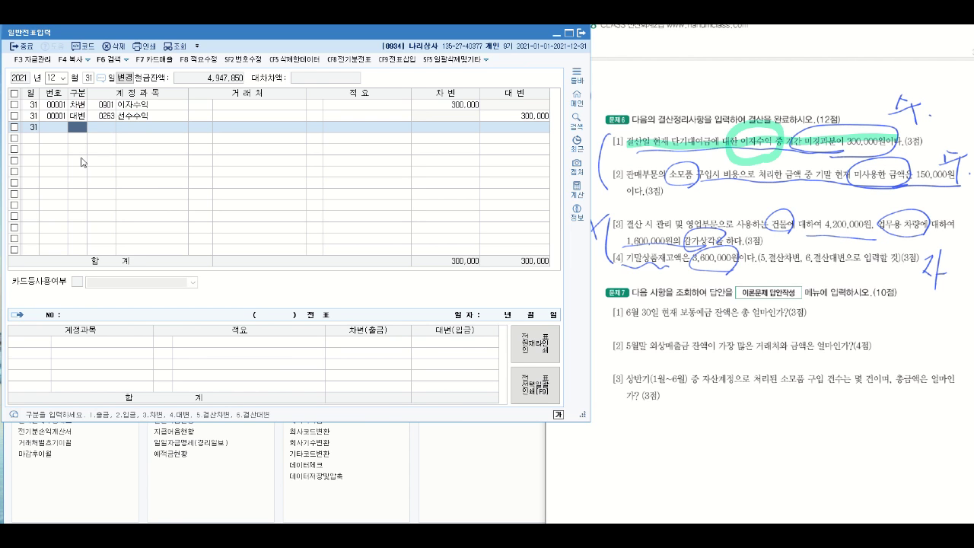
{"action": "type", "text": "4"}
{"action": "key", "text": "Return"}
{"action": "type", "text": "소모"}
{"action": "key", "text": "Return"}
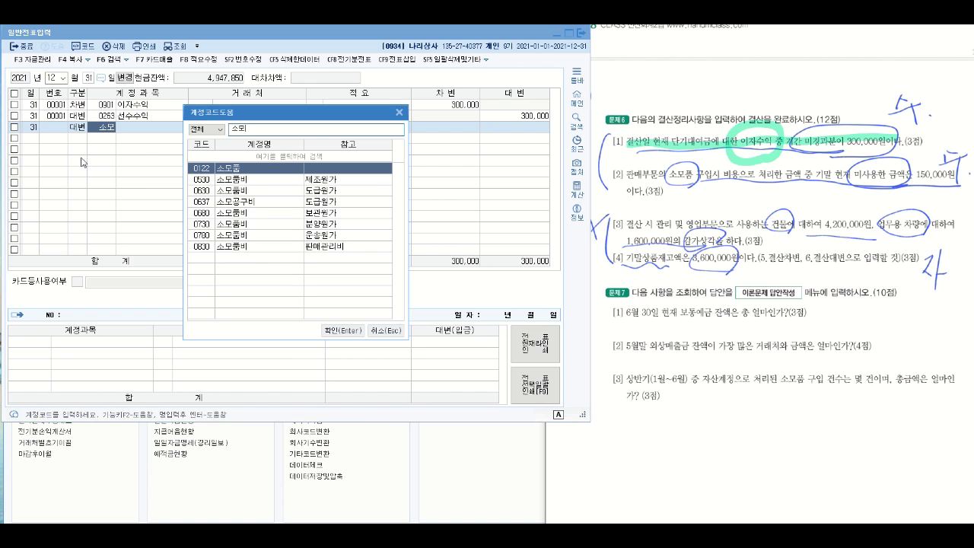
{"action": "left_click", "coordinate": [274, 247]}
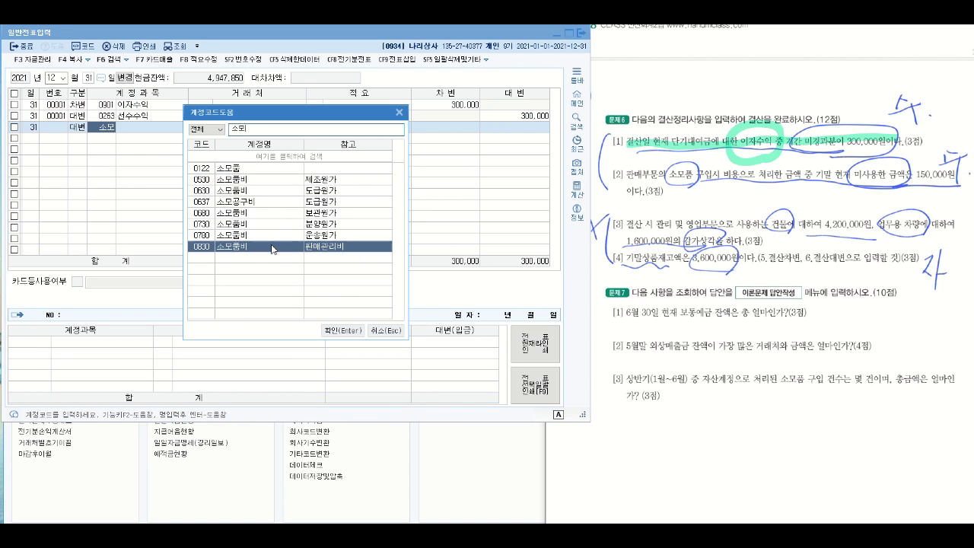
{"action": "left_click", "coordinate": [343, 329]}
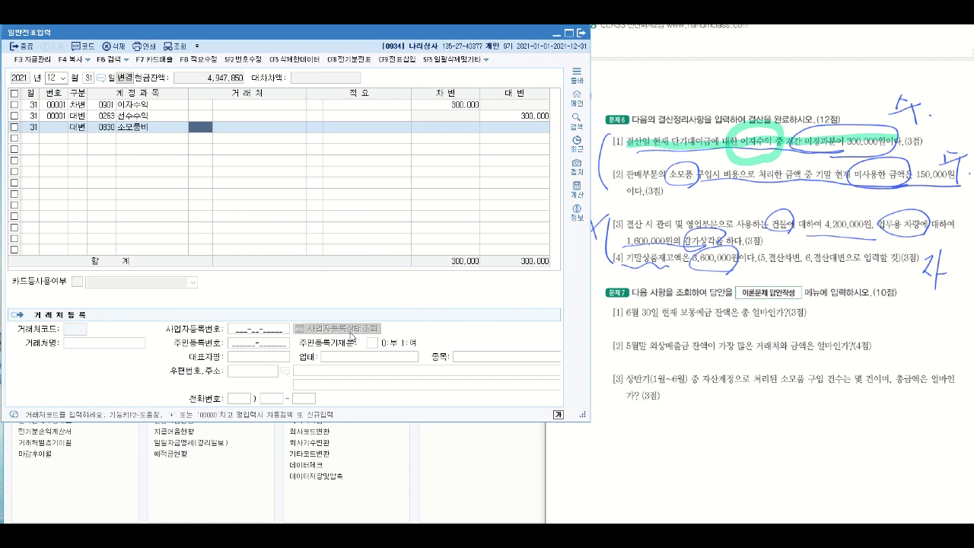
{"action": "key", "text": "Return"}
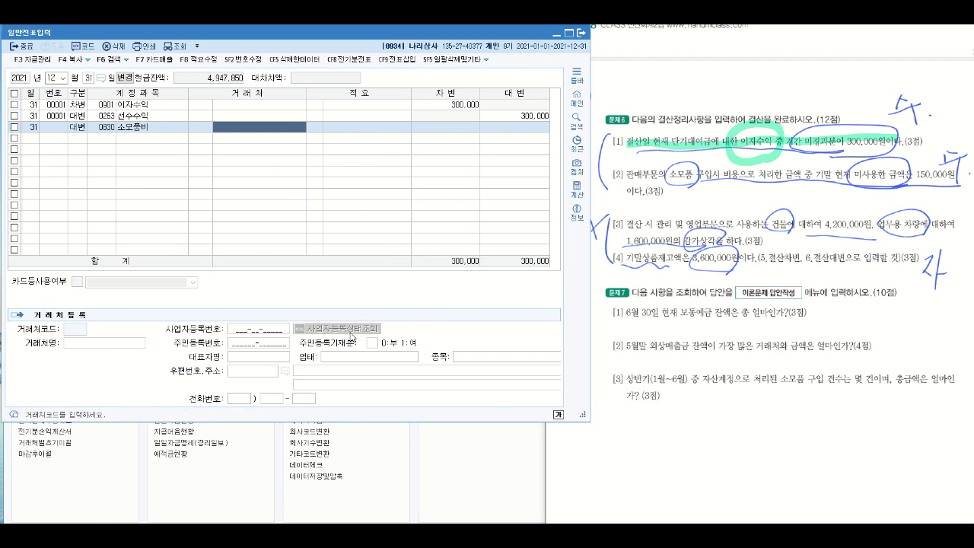
{"action": "key", "text": "Return"}
{"action": "key", "text": "Return"}
{"action": "type", "text": "150,000"}
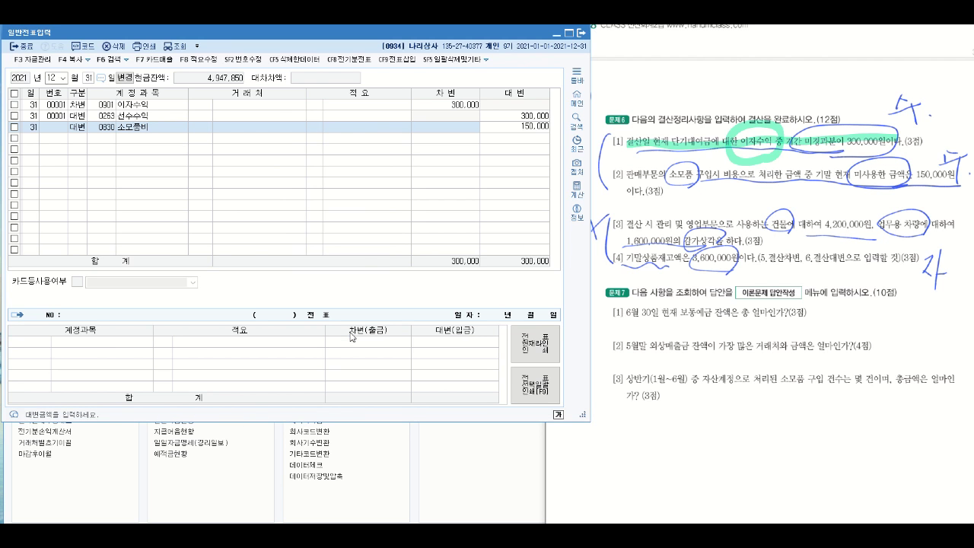
{"action": "key", "text": "Return"}
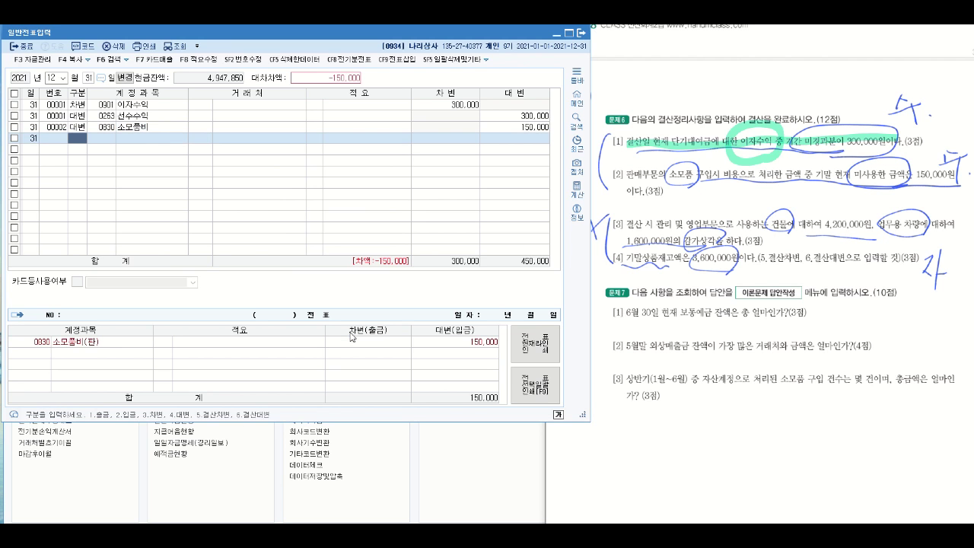
Add the balancing debit (차변) line for 0122 소모품 with 150,000 won
{"action": "key", "text": "3"}
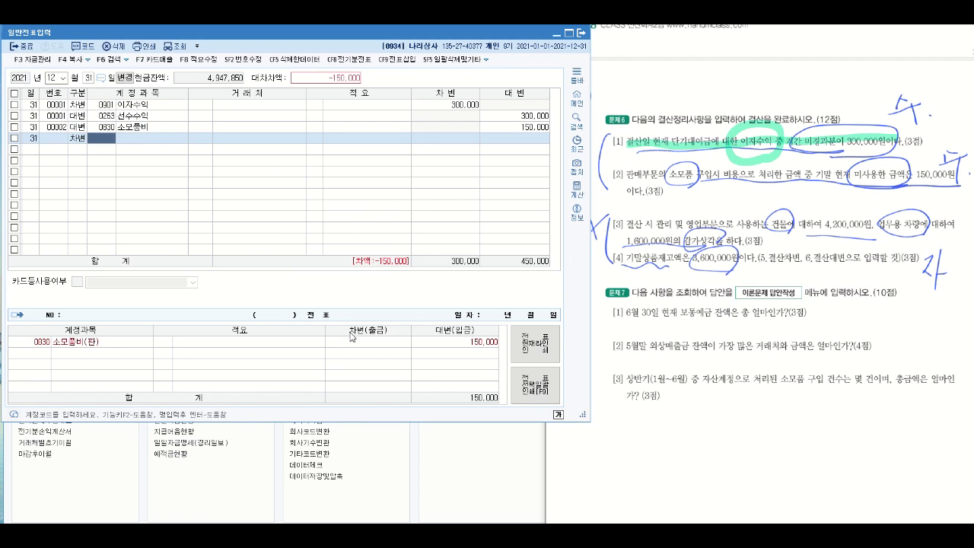
{"action": "type", "text": "소모"}
{"action": "key", "text": "Return"}
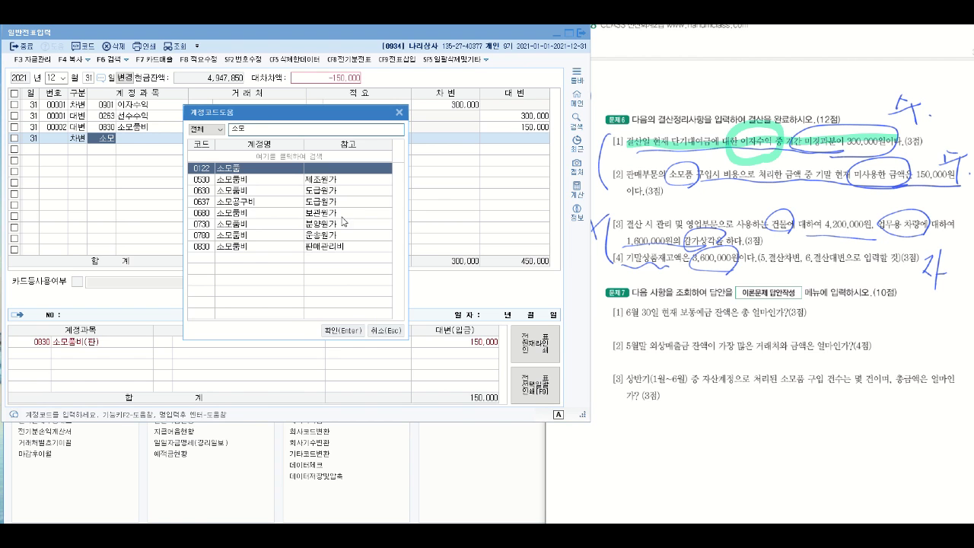
{"action": "left_click", "coordinate": [342, 340]}
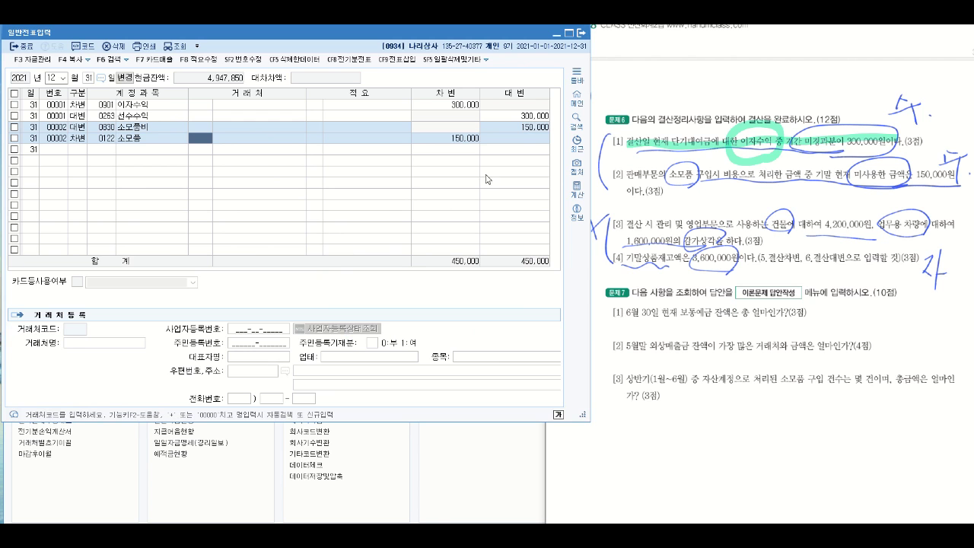
Close 일반전표입력, open 결산자료입력 beside the exam sheet, and load January to December 2021 with the default 매출원가 settings
{"action": "left_click", "coordinate": [582, 38]}
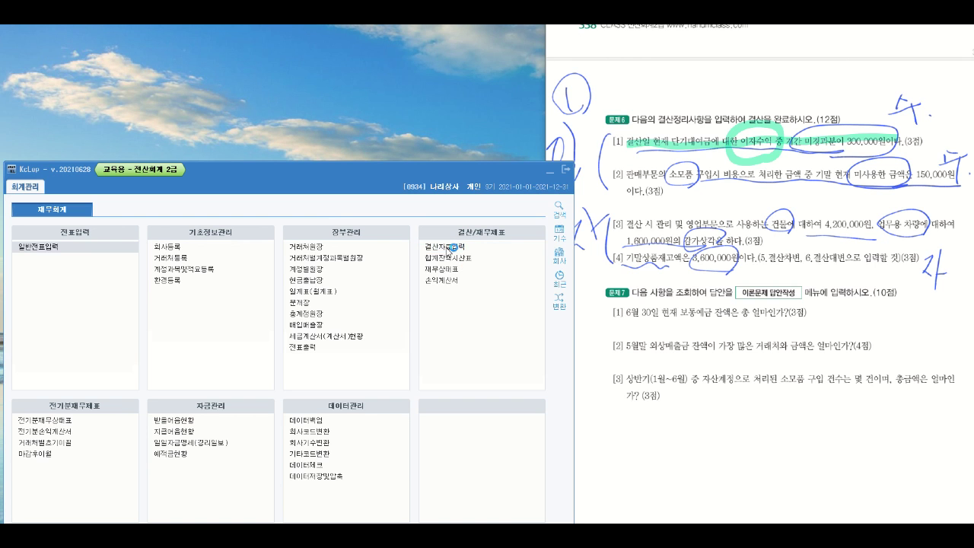
{"action": "left_click", "coordinate": [454, 250]}
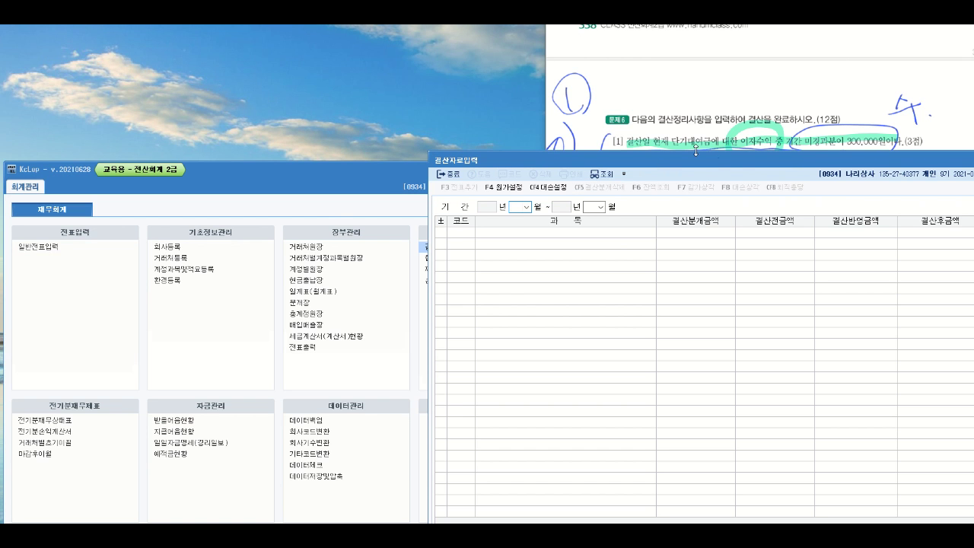
{"action": "left_click_drag", "start_coordinate": [718, 157], "coordinate": [291, 33]}
{"action": "type", "text": "1"}
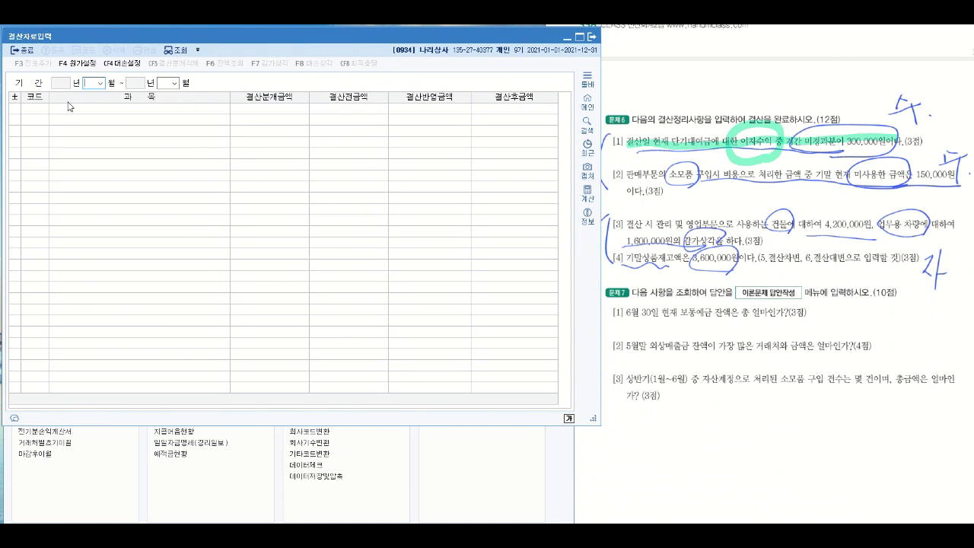
{"action": "key", "text": "Return"}
{"action": "type", "text": "12"}
{"action": "key", "text": "Return"}
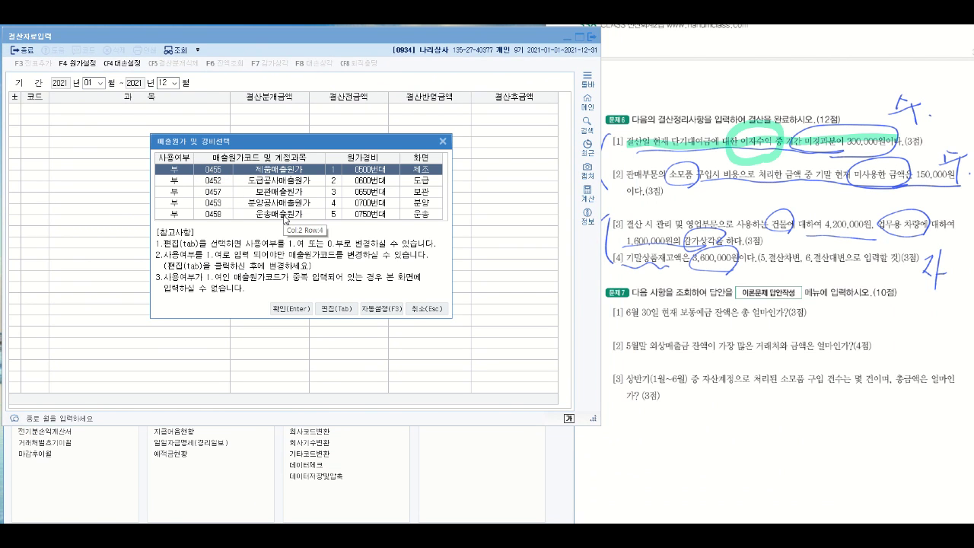
{"action": "left_click", "coordinate": [291, 308]}
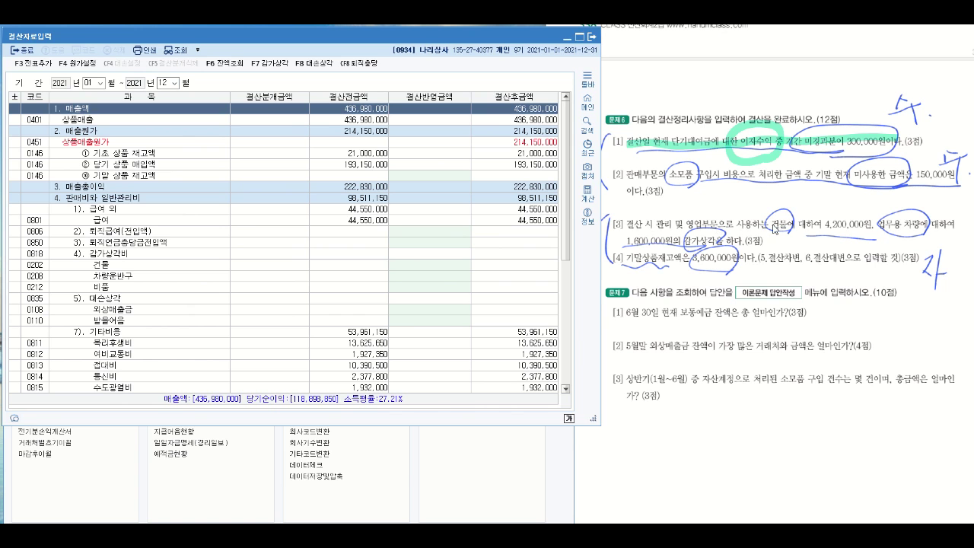
Highlight the 건물 4,200,000원 and 차량 1,600,000원 text of question [3] in green on the PDF
{"action": "left_click_drag", "start_coordinate": [773, 224], "coordinate": [956, 224]}
{"action": "left_click_drag", "start_coordinate": [618, 240], "coordinate": [680, 240]}
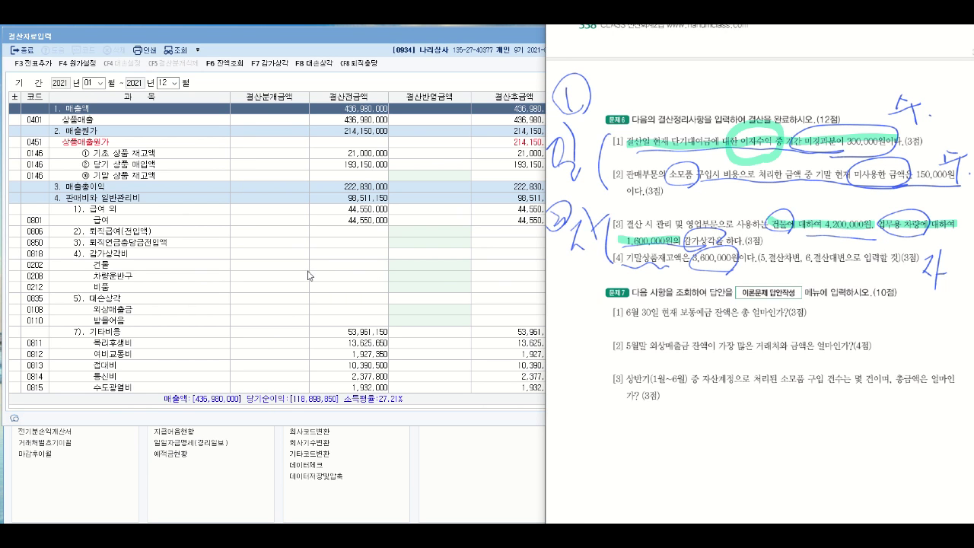
Find 감가 in 결산자료입력 and enter 4,200,000 won as the 결산반영금액 for 건물 under 감가상각비
{"action": "left_click", "coordinate": [245, 278]}
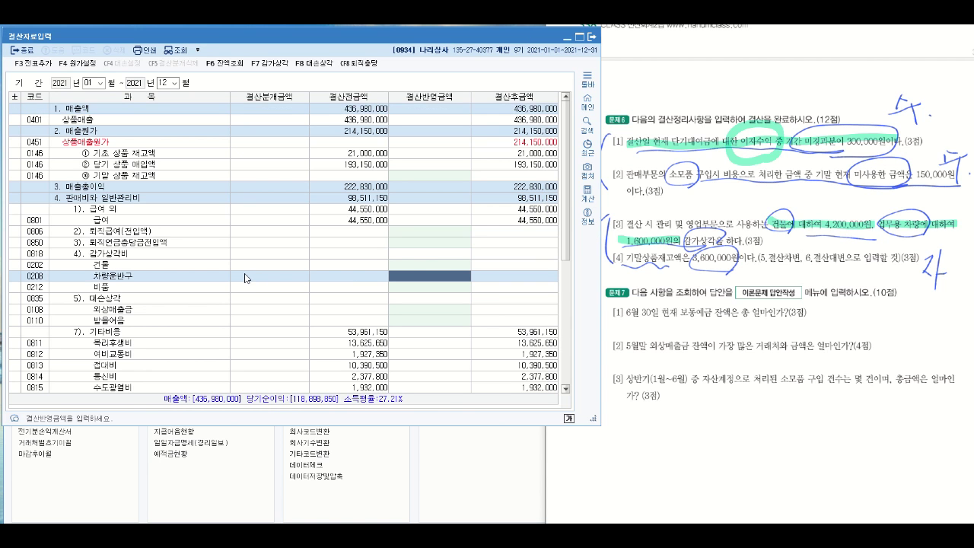
{"action": "key", "text": "ctrl+f"}
{"action": "left_click_drag", "start_coordinate": [299, 174], "coordinate": [328, 146]}
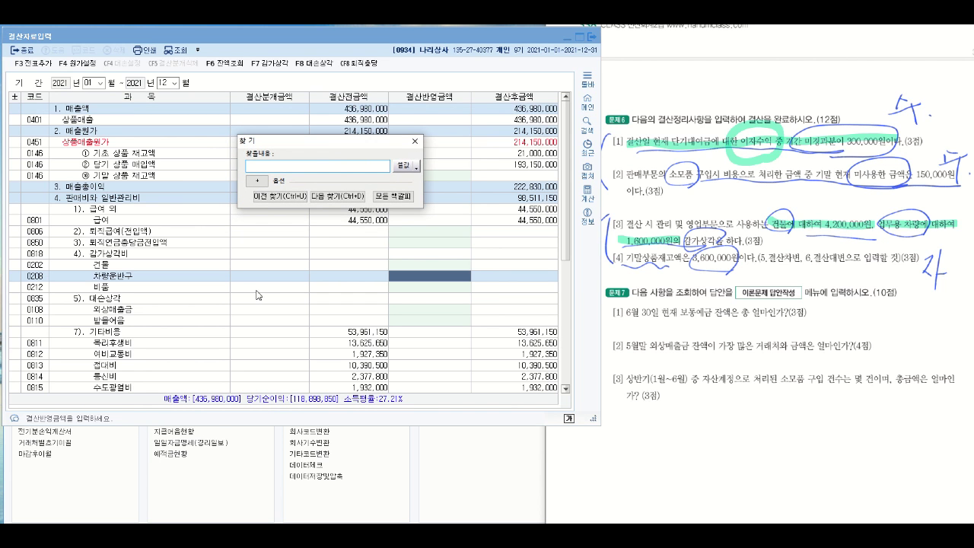
{"action": "type", "text": "ㄱ"}
{"action": "type", "text": "감가"}
{"action": "key", "text": "Return"}
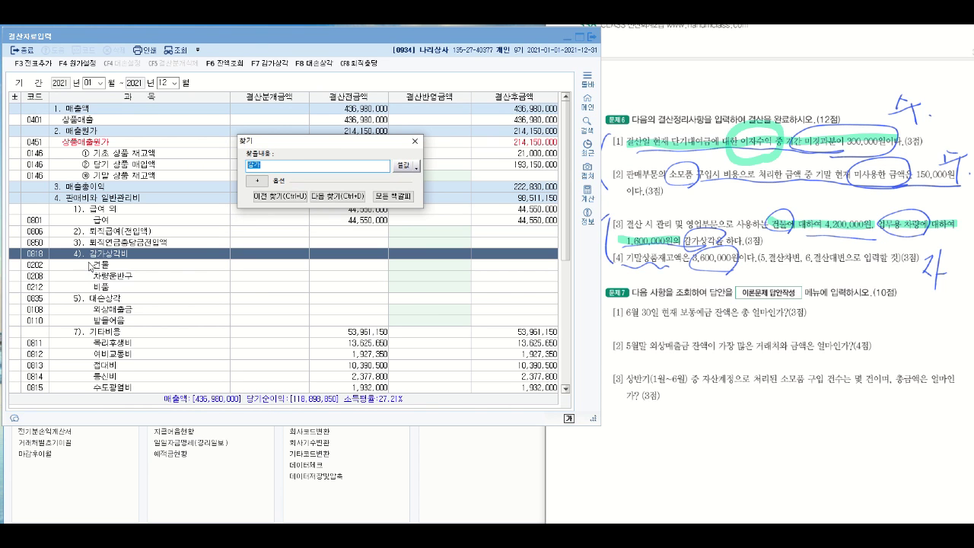
{"action": "left_click", "coordinate": [102, 267]}
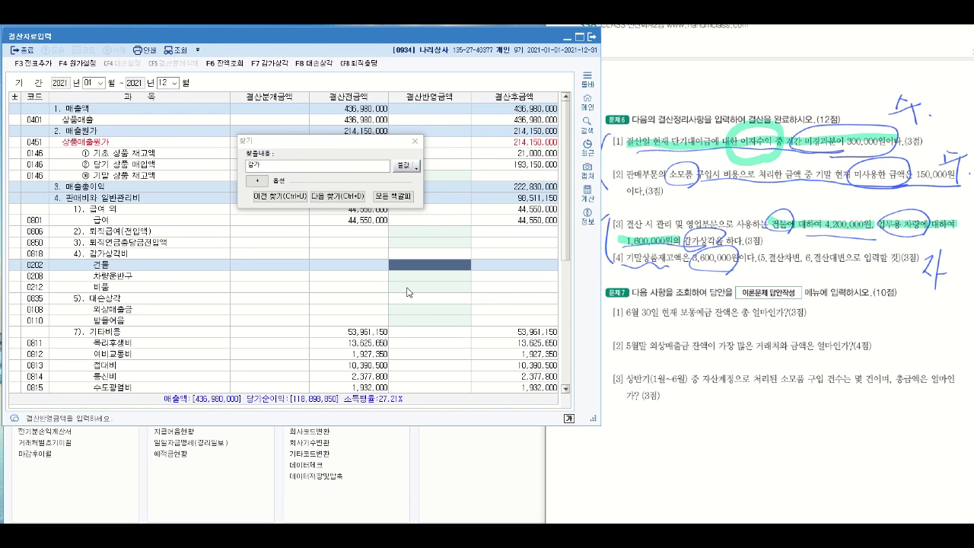
{"action": "type", "text": "4,200,000"}
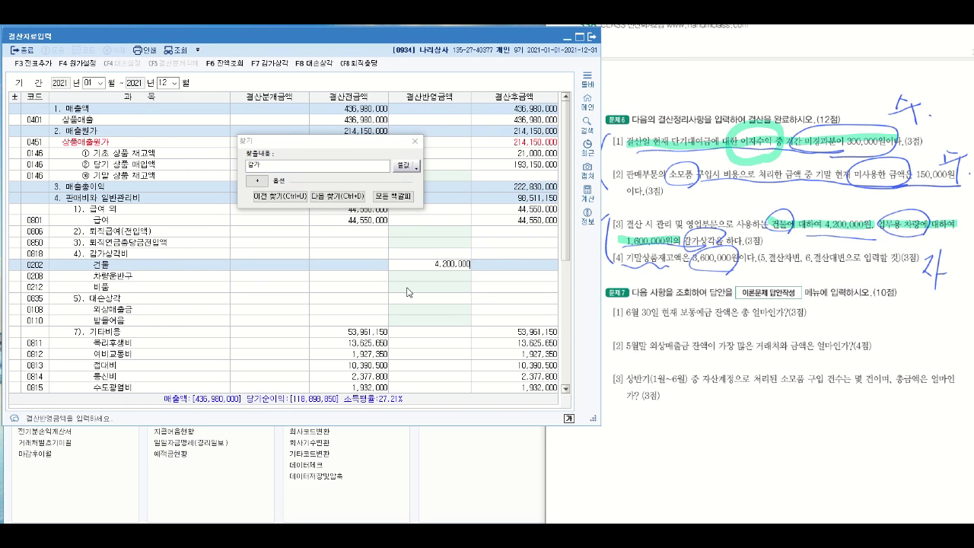
{"action": "key", "text": "Return"}
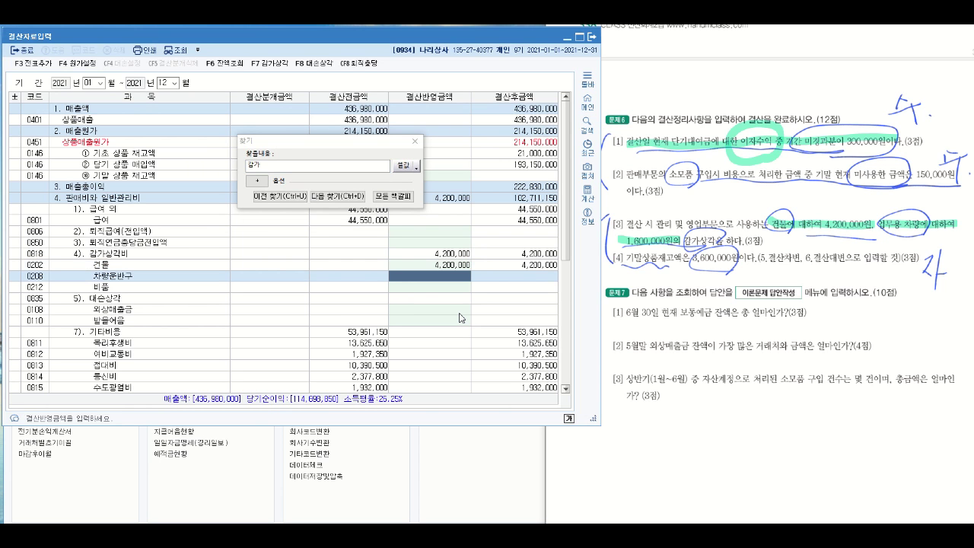
{"action": "left_click", "coordinate": [449, 268]}
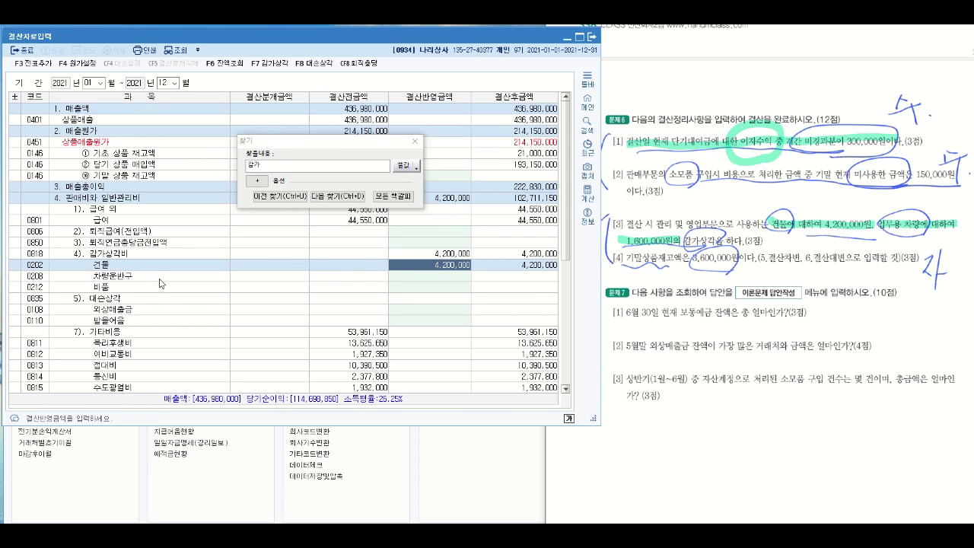
Enter 1,600,000 won as the 결산반영금액 for 차량운반구 under 감가상각비 and close the find dialog
{"action": "left_click", "coordinate": [126, 277]}
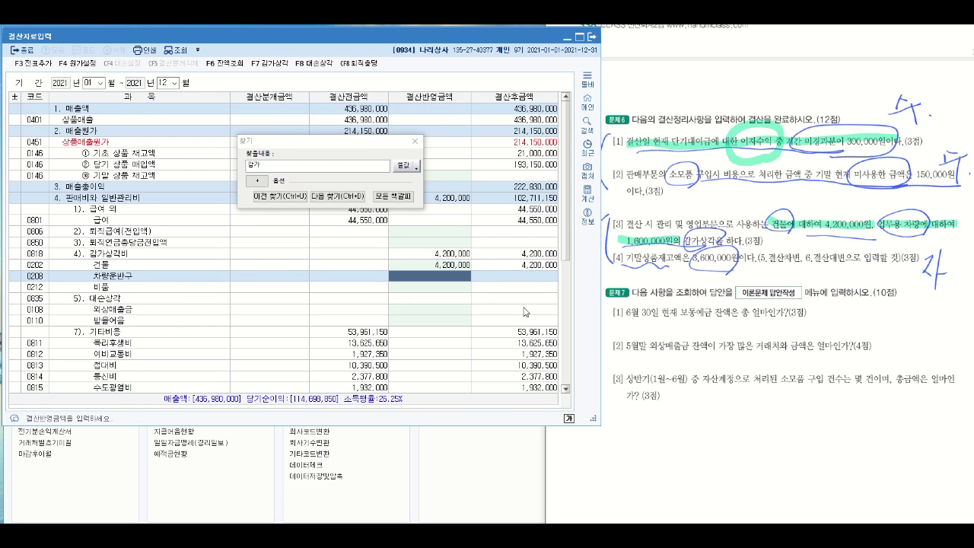
{"action": "type", "text": "1,600,000"}
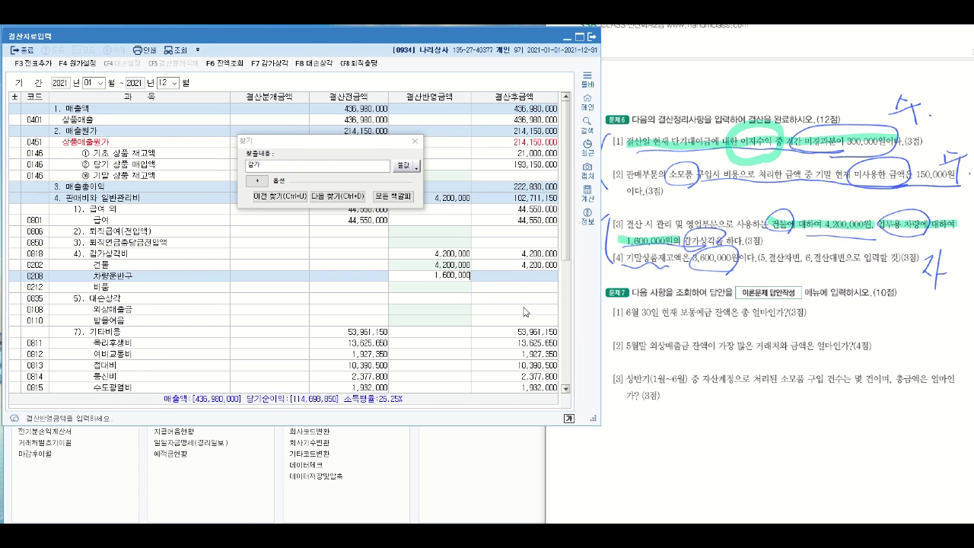
{"action": "key", "text": "Return"}
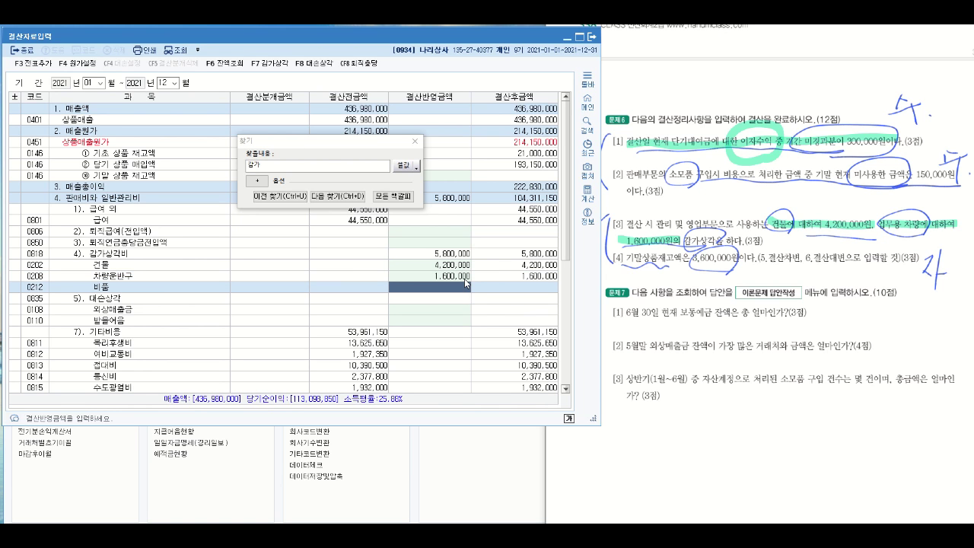
{"action": "left_click", "coordinate": [414, 142]}
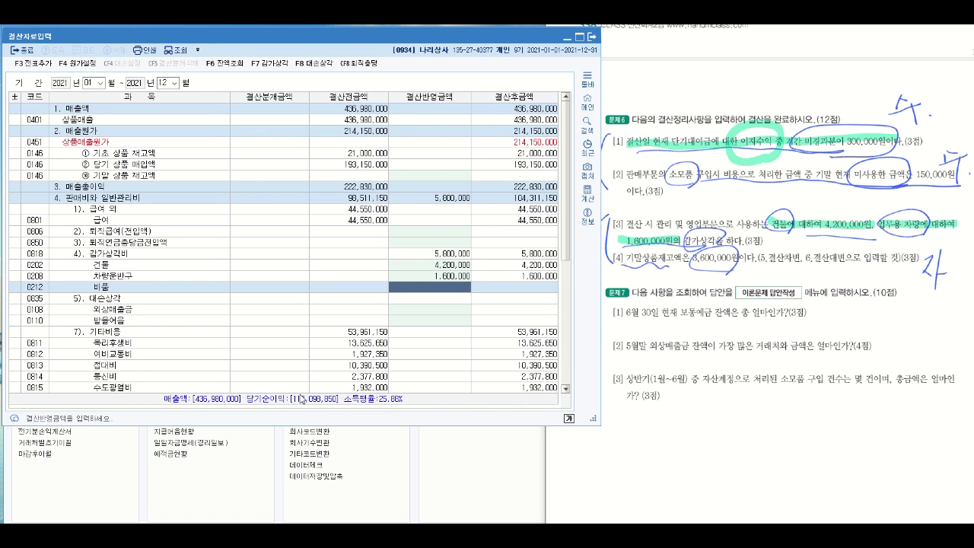
Highlight the 기말상품재고액 3,600,000원 text of question [4] and enter 3,600,000 won as the 결산반영금액 for 기말 상품 재고액
{"action": "left_click", "coordinate": [644, 274]}
{"action": "left_click_drag", "start_coordinate": [625, 258], "coordinate": [749, 257]}
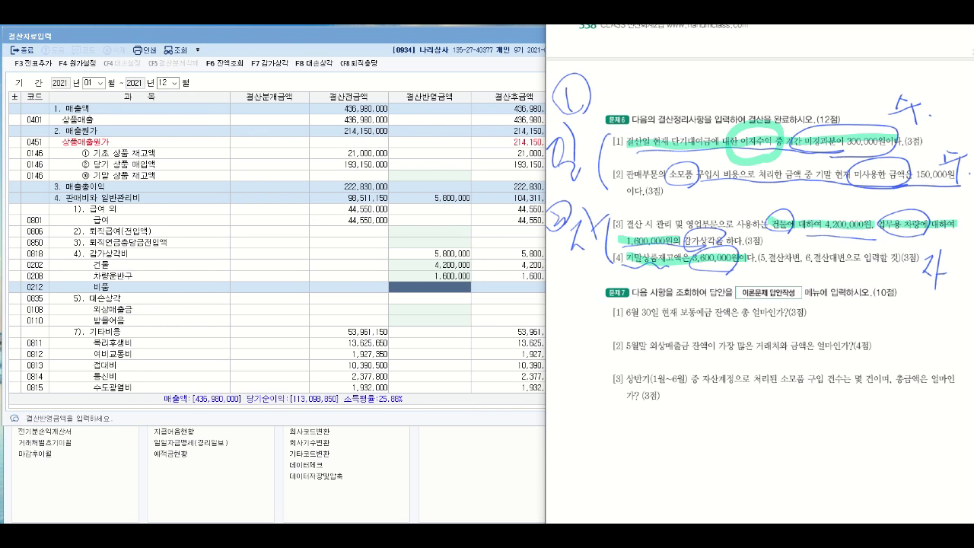
{"action": "left_click", "coordinate": [159, 175]}
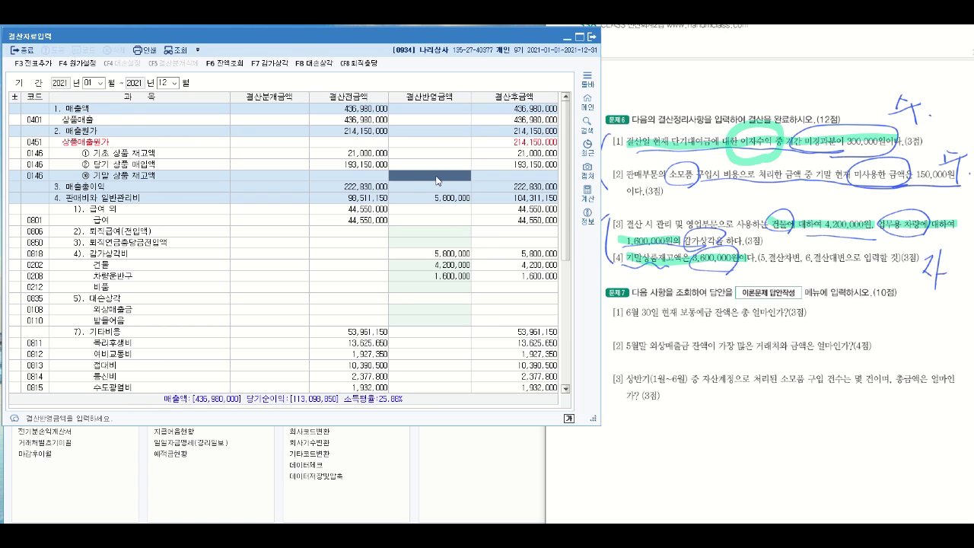
{"action": "type", "text": "3,600,000"}
{"action": "key", "text": "Return"}
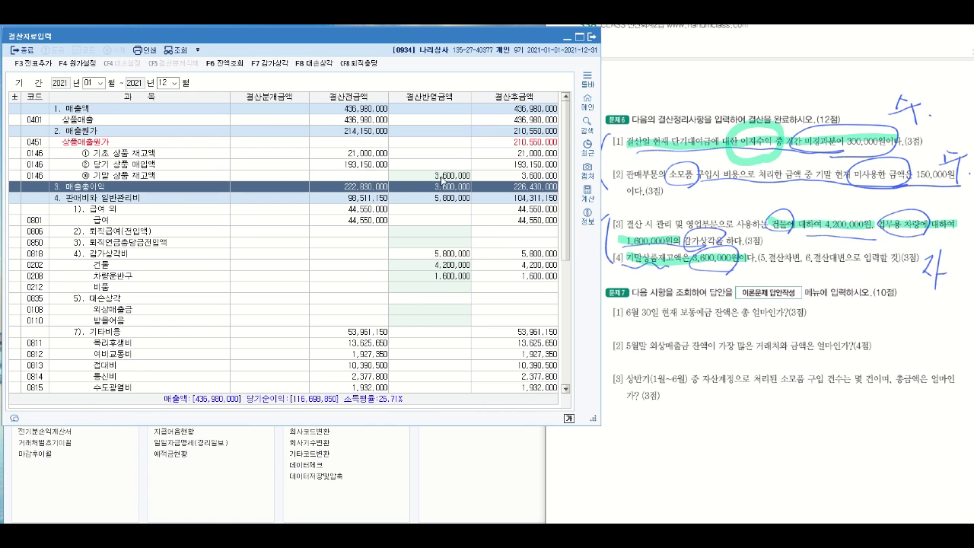
Add the closing entries from 결산자료입력 to 일반전표
{"action": "left_click", "coordinate": [433, 176]}
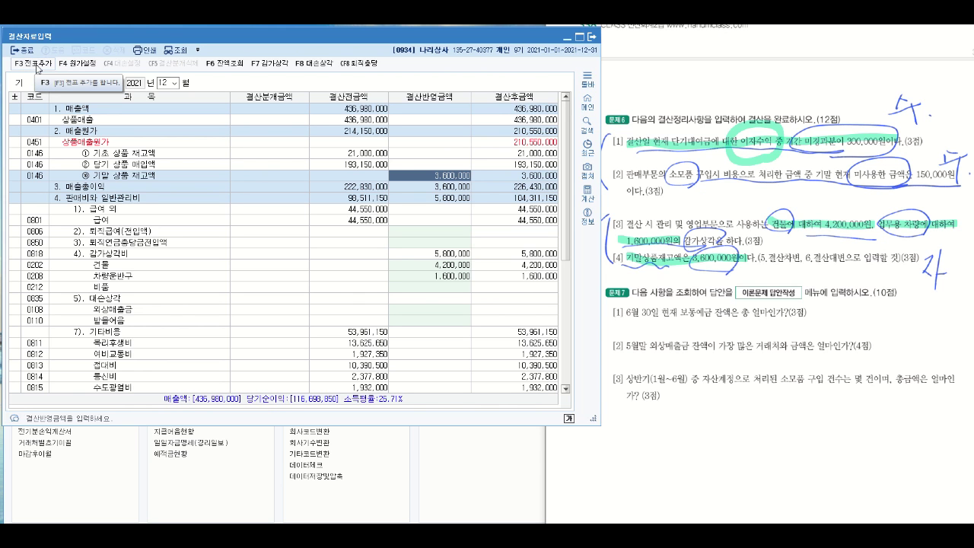
{"action": "left_click", "coordinate": [32, 68]}
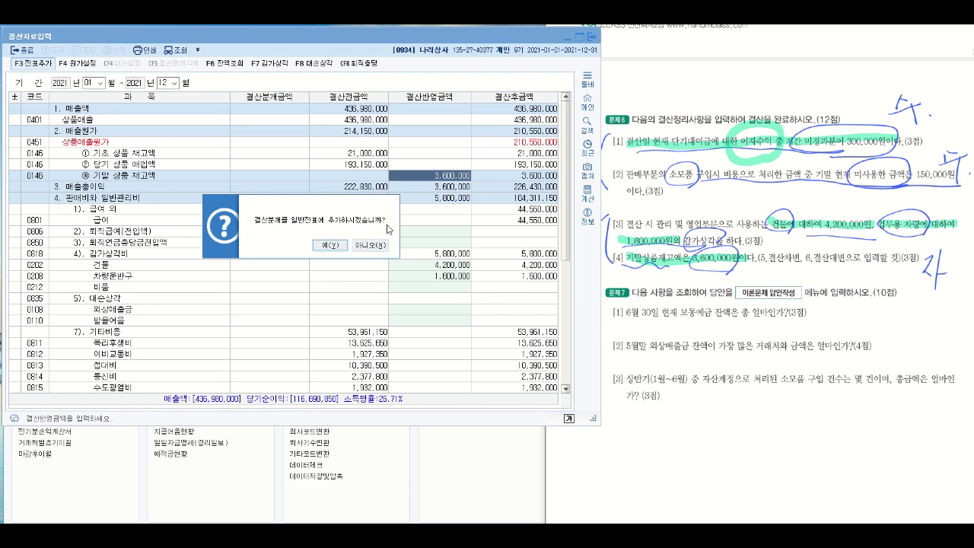
{"action": "left_click", "coordinate": [330, 245]}
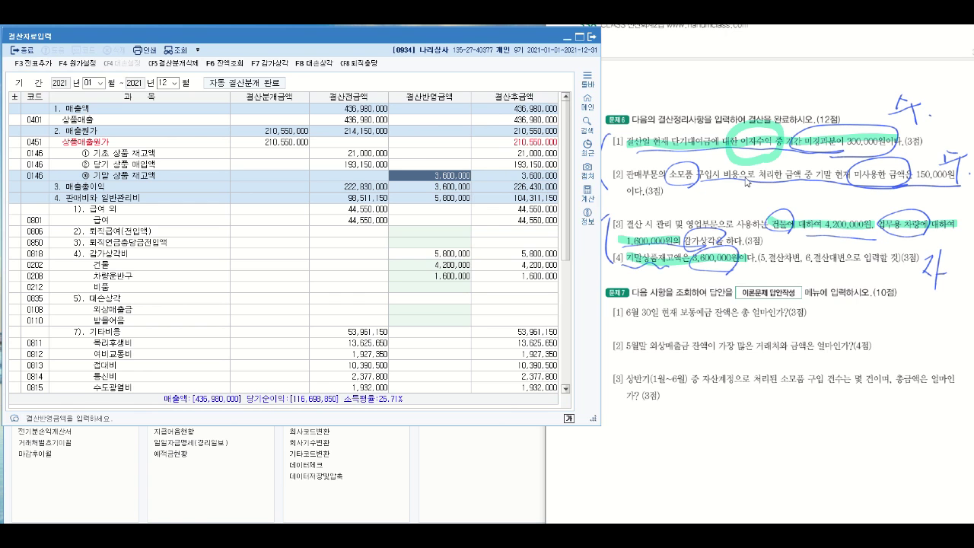
Highlight 결산을 완료하시오 in the 문제6 heading on the exam sheet and close 결산자료입력
{"action": "left_click", "coordinate": [749, 120]}
{"action": "left_click_drag", "start_coordinate": [748, 119], "coordinate": [816, 119]}
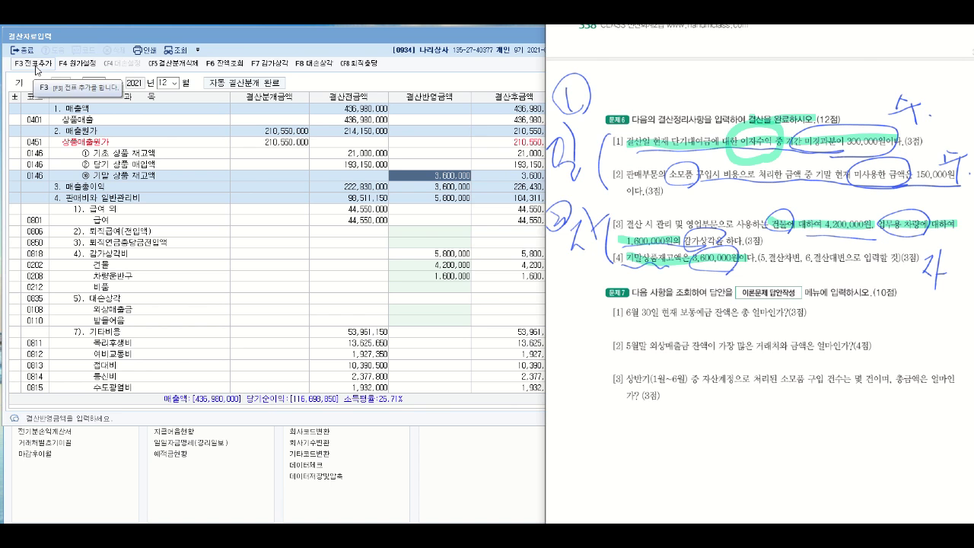
{"action": "left_click", "coordinate": [337, 36]}
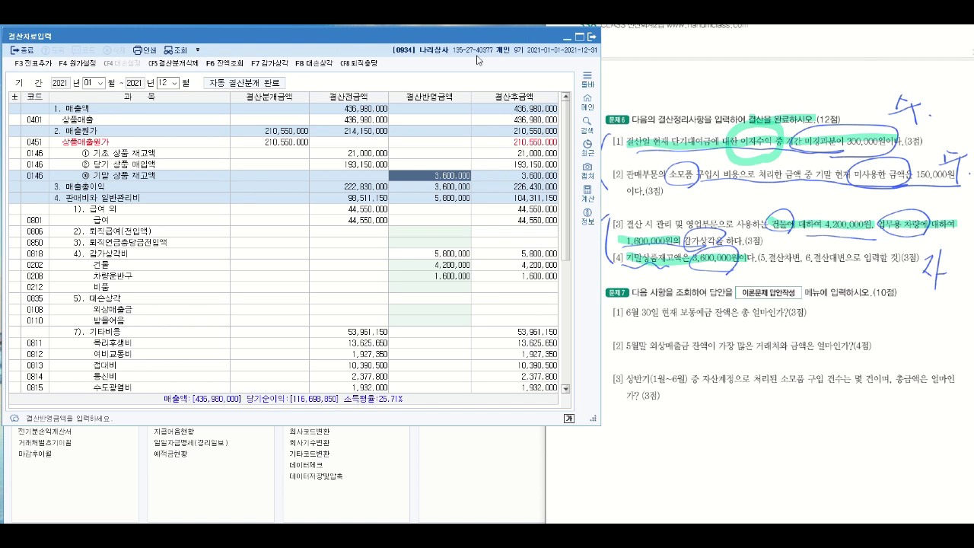
{"action": "left_click", "coordinate": [593, 36]}
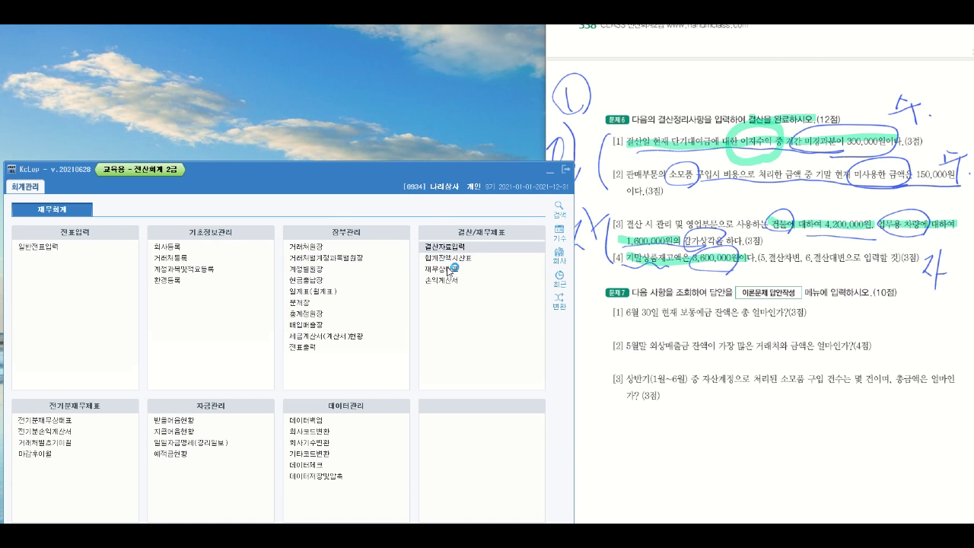
Open 합계잔액시산표 for December 31, 2021 beside the exam sheet and check the 상품 balance
{"action": "left_click", "coordinate": [468, 263]}
{"action": "left_click_drag", "start_coordinate": [540, 58], "coordinate": [361, 41]}
{"action": "type", "text": "12"}
{"action": "key", "text": "Return"}
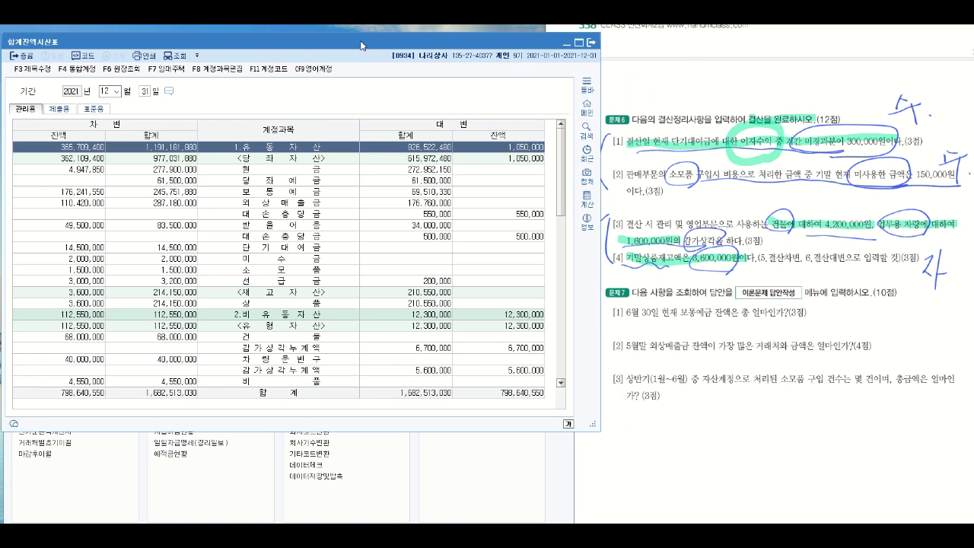
{"action": "left_click", "coordinate": [79, 305]}
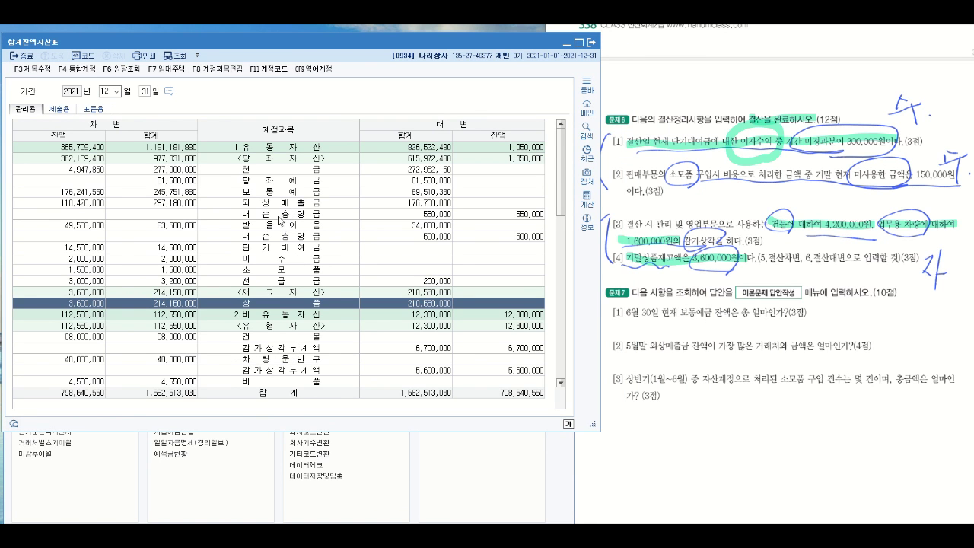
Check the December 31 depreciation entry in the ledger of the 건물 감가상각누계액 account, and close the ledger and 합계잔액시산표
{"action": "left_click", "coordinate": [259, 350]}
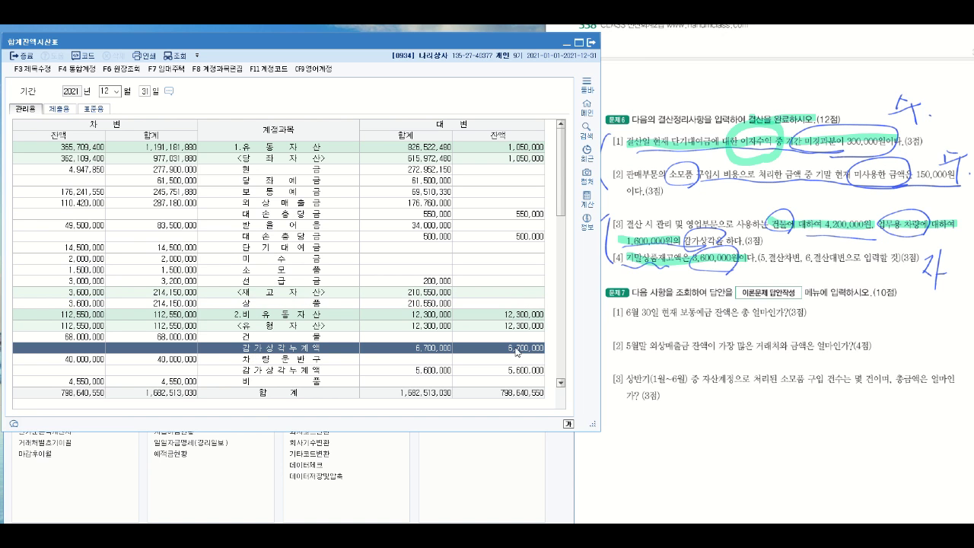
{"action": "double_click", "coordinate": [439, 350]}
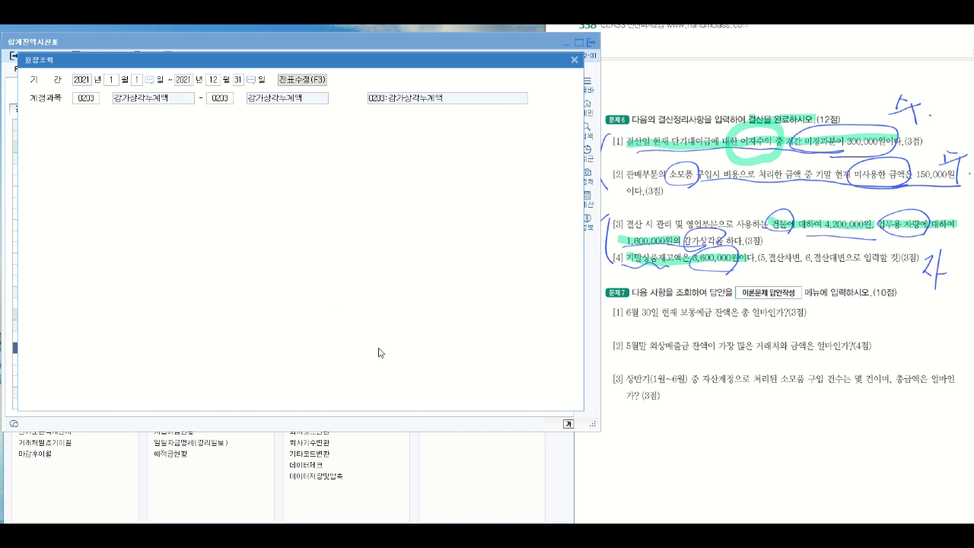
{"action": "left_click", "coordinate": [70, 139]}
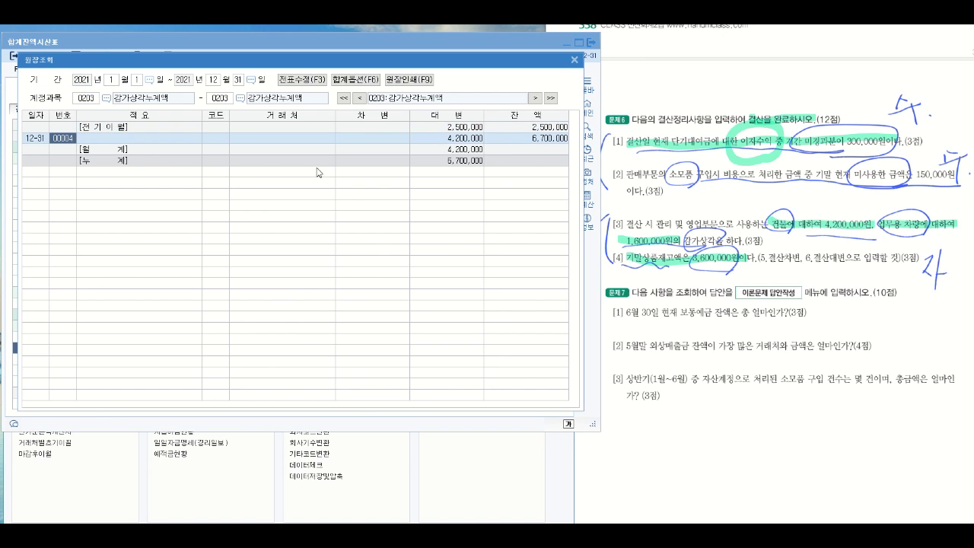
{"action": "left_click", "coordinate": [455, 139]}
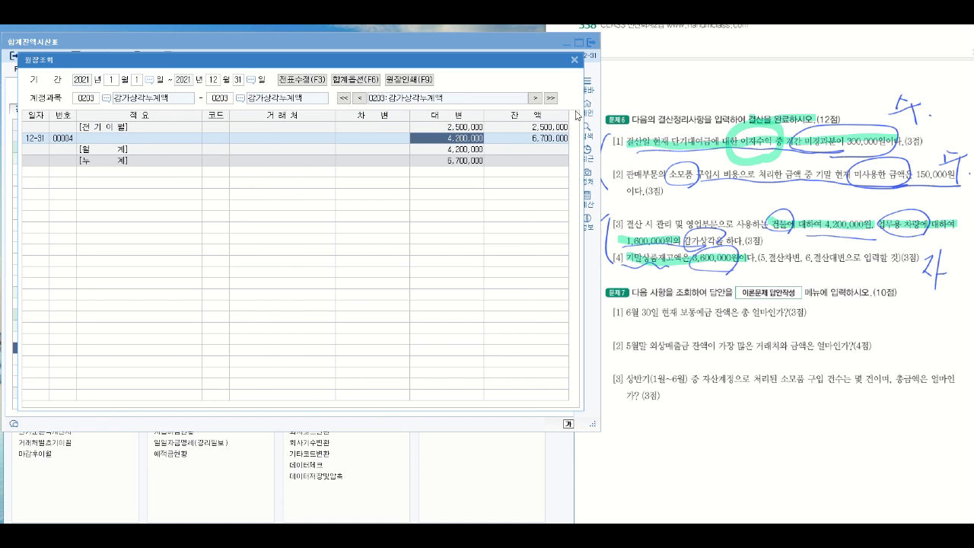
{"action": "left_click", "coordinate": [574, 59]}
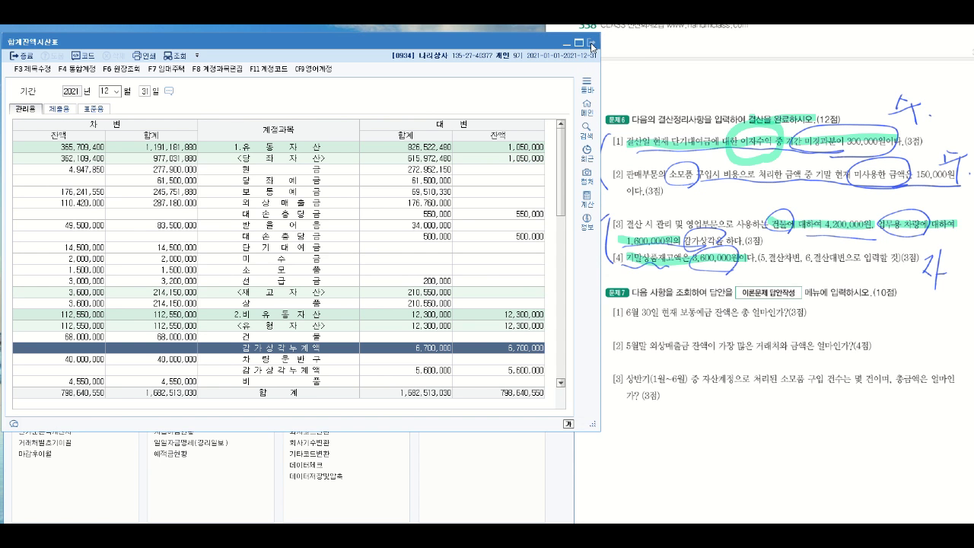
{"action": "left_click", "coordinate": [591, 43]}
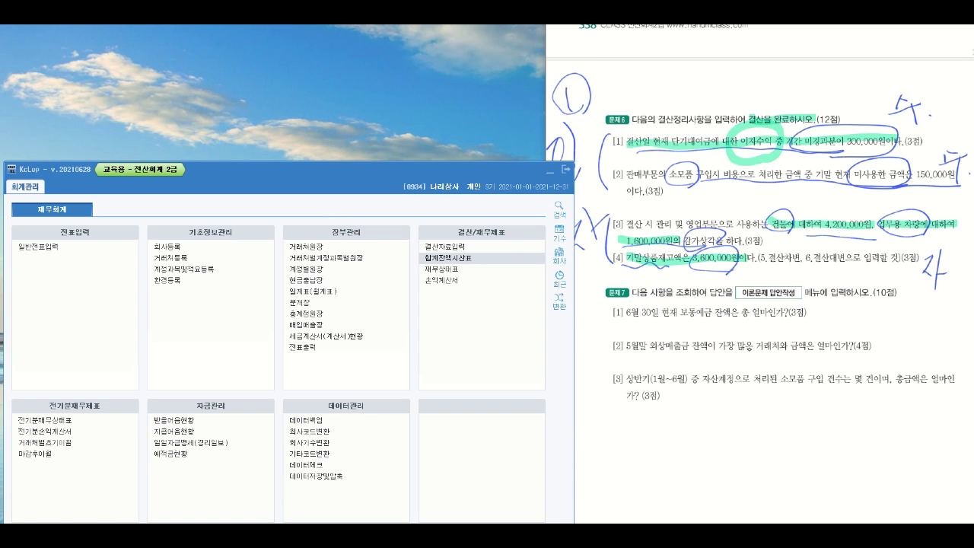
Highlight 이론문제 답안작성 and 보통예금 잔액은 총 얼마 in 문제7 and bracket its three questions in green
{"action": "left_click", "coordinate": [743, 292]}
{"action": "left_click_drag", "start_coordinate": [738, 292], "coordinate": [802, 292]}
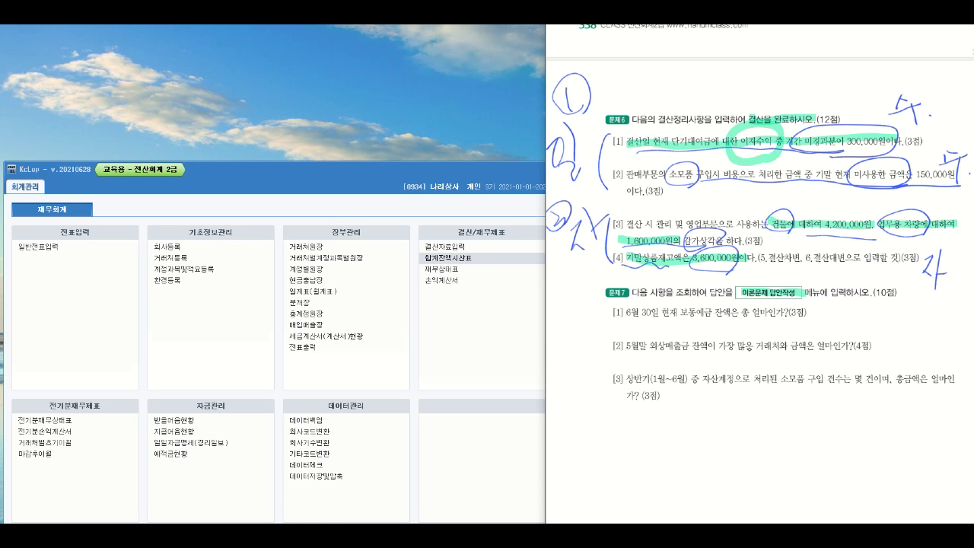
{"action": "mouse_move", "coordinate": [611, 298]}
{"action": "left_mouse_down"}
{"action": "mouse_move", "coordinate": [594, 333]}
{"action": "mouse_move", "coordinate": [606, 393]}
{"action": "left_mouse_up"}
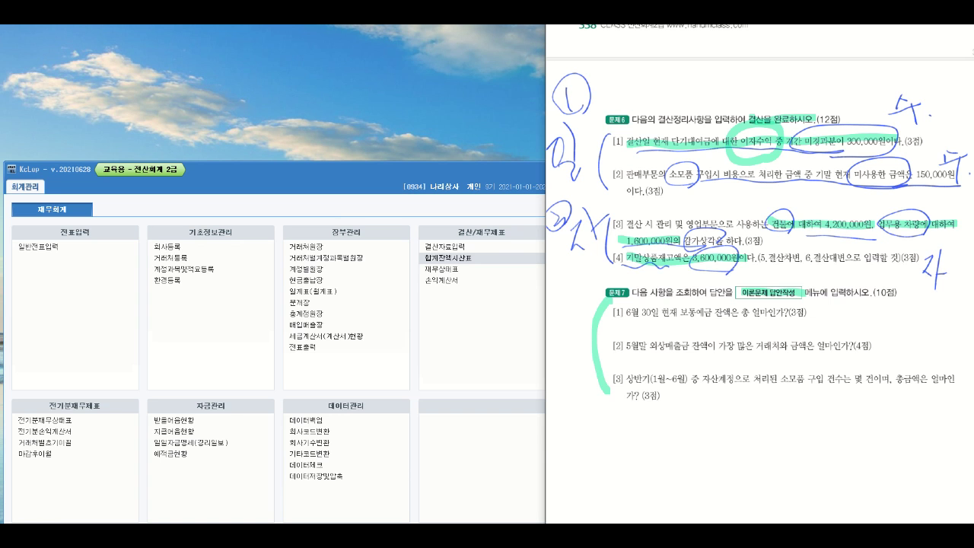
{"action": "left_click_drag", "start_coordinate": [672, 313], "coordinate": [764, 313]}
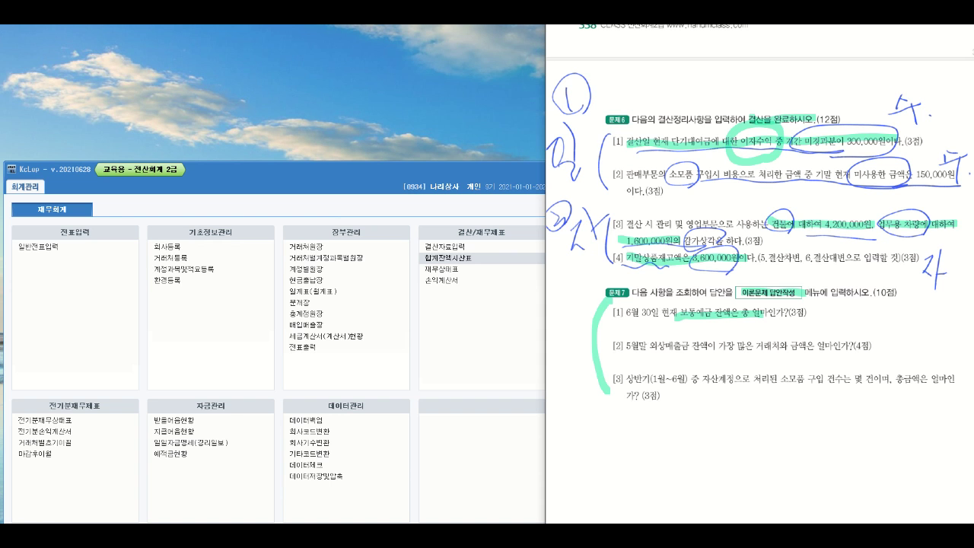
Open 합계잔액시산표 for June 30, 2021, highlight 6월 30일 in question [1] and check the 보통예금 balance
{"action": "double_click", "coordinate": [462, 259]}
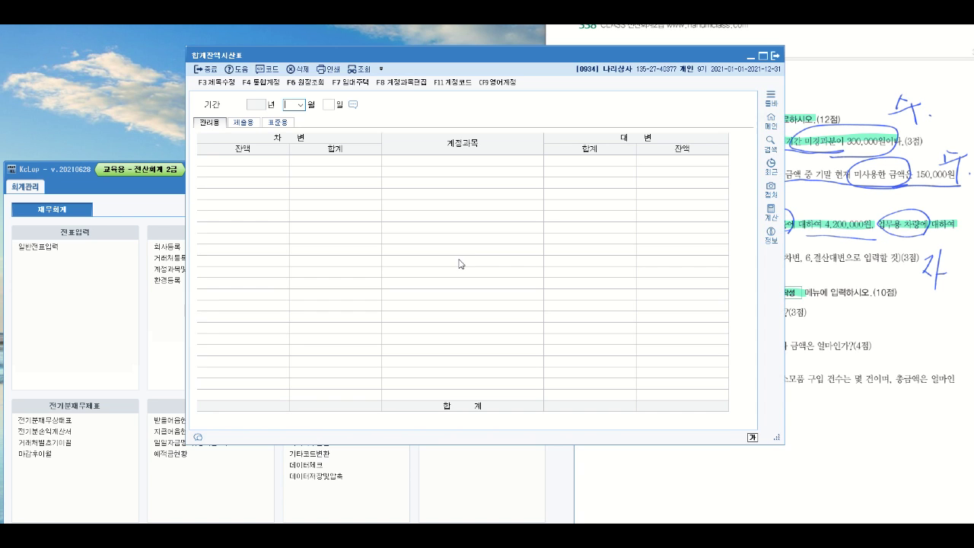
{"action": "left_click_drag", "start_coordinate": [491, 58], "coordinate": [297, 51]}
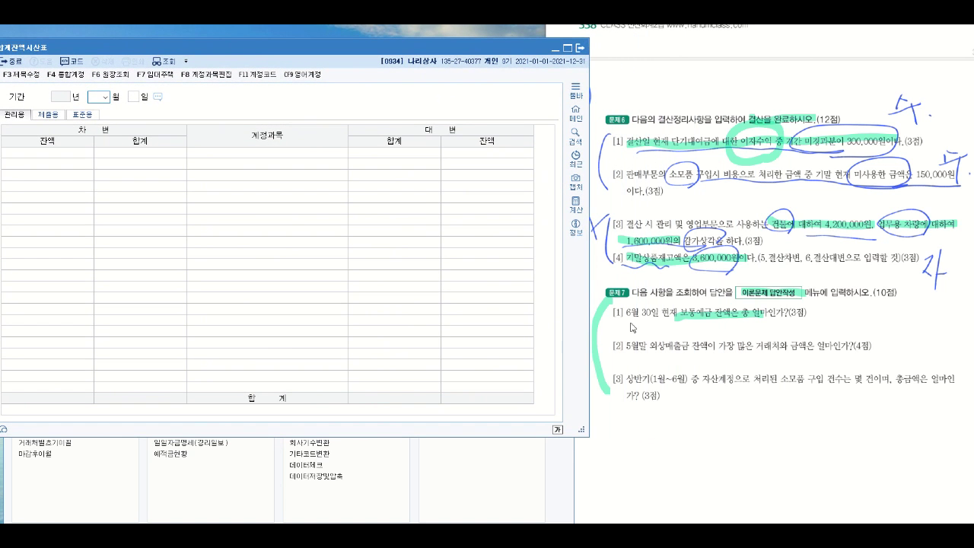
{"action": "left_click_drag", "start_coordinate": [624, 315], "coordinate": [657, 313]}
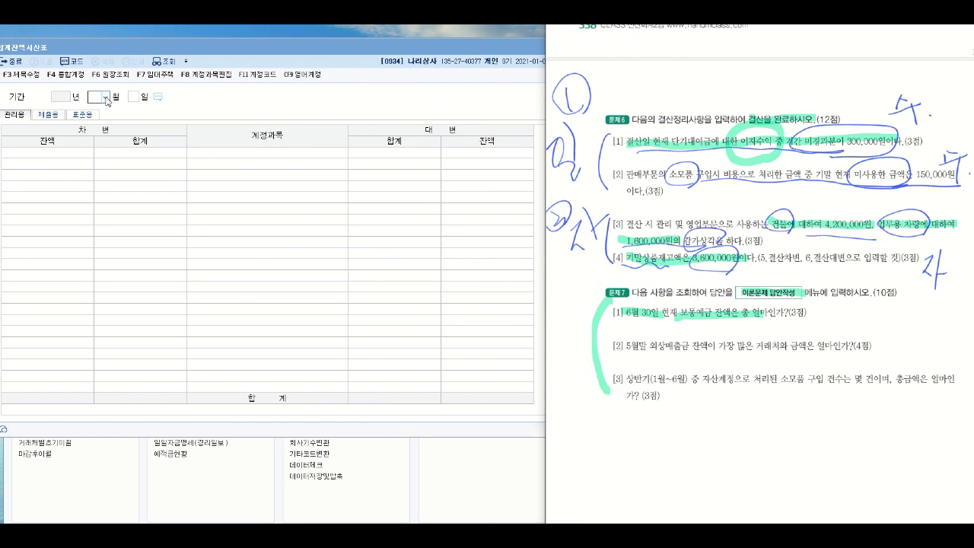
{"action": "left_click", "coordinate": [104, 99]}
{"action": "left_click", "coordinate": [108, 145]}
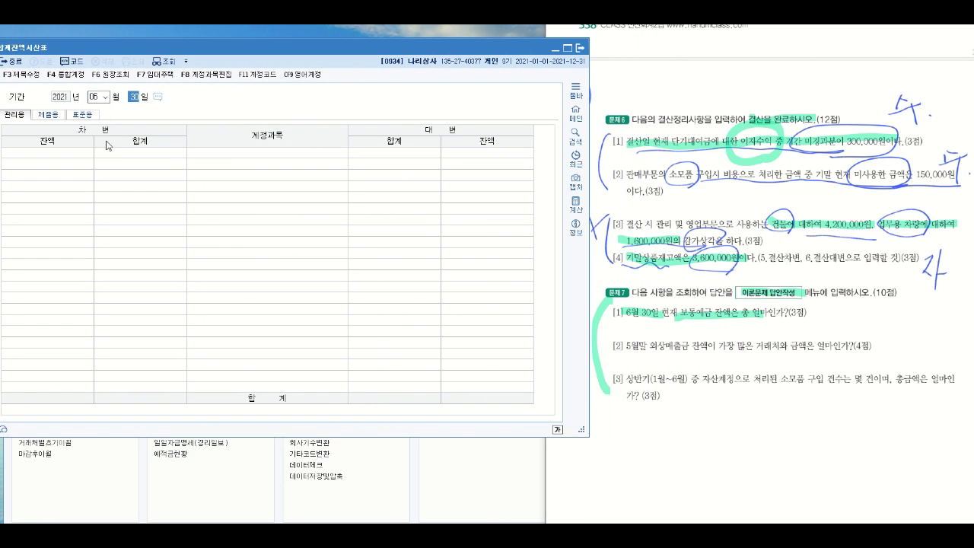
{"action": "key", "text": "Return"}
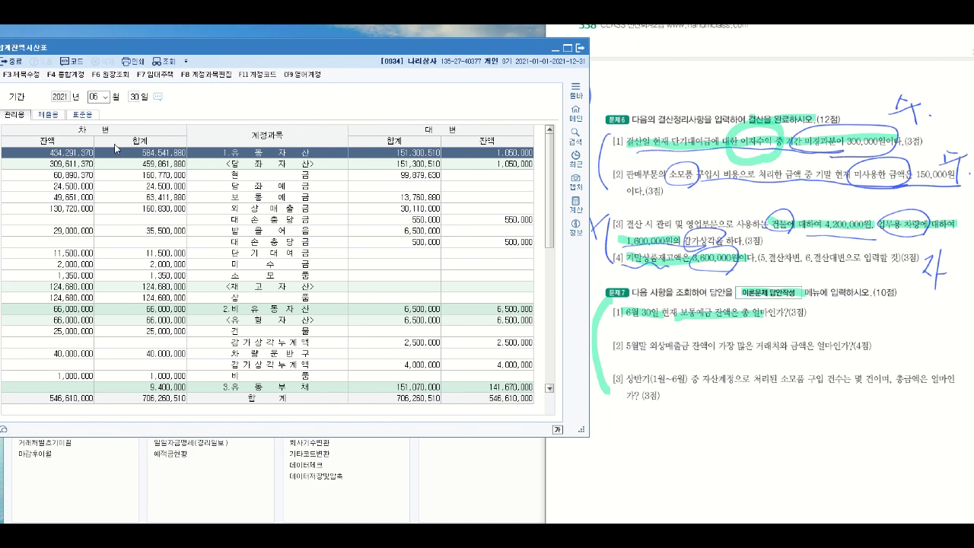
{"action": "left_click", "coordinate": [246, 199]}
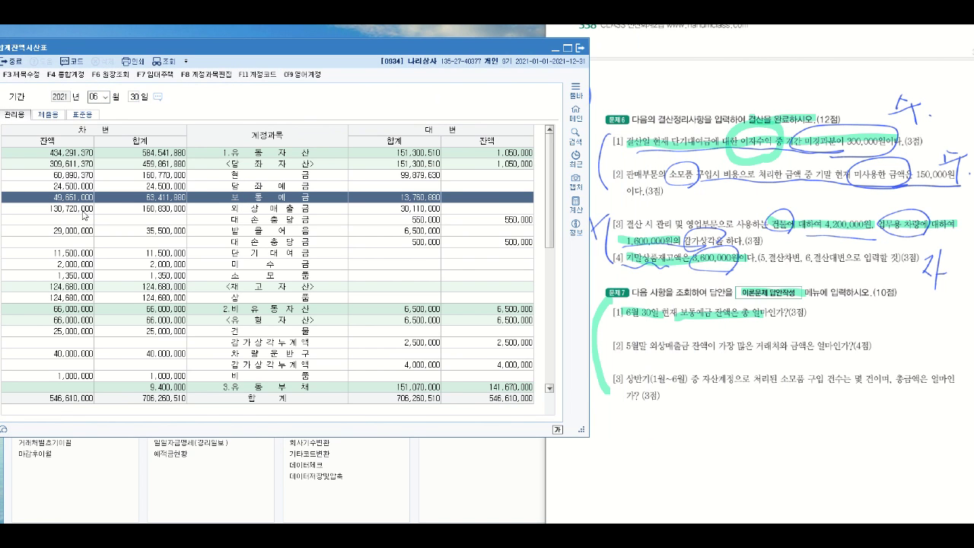
Write the answer 49,651,000 beside question [1] of 문제7 on the exam sheet
{"action": "key", "text": "alt+Tab"}
{"action": "mouse_move", "coordinate": [812, 309]}
{"action": "left_mouse_down"}
{"action": "mouse_move", "coordinate": [811, 320]}
{"action": "mouse_move", "coordinate": [835, 330]}
{"action": "mouse_move", "coordinate": [848, 316]}
{"action": "mouse_move", "coordinate": [868, 327]}
{"action": "mouse_move", "coordinate": [870, 309]}
{"action": "left_mouse_up"}
{"action": "mouse_move", "coordinate": [875, 300]}
{"action": "left_mouse_down"}
{"action": "mouse_move", "coordinate": [877, 318]}
{"action": "mouse_move", "coordinate": [927, 296]}
{"action": "mouse_move", "coordinate": [892, 312]}
{"action": "left_mouse_up"}
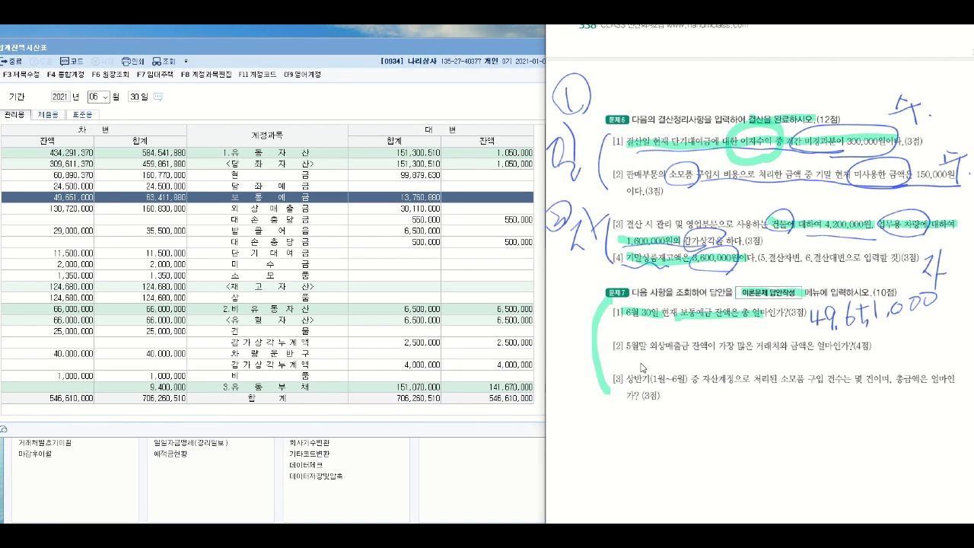
Highlight question [2] from 5월말 외상매출금 through 거래처와 금액 on the exam sheet and close 합계잔액시산표
{"action": "left_click_drag", "start_coordinate": [630, 352], "coordinate": [715, 349]}
{"action": "left_click", "coordinate": [682, 342]}
{"action": "mouse_move", "coordinate": [624, 341]}
{"action": "left_mouse_down"}
{"action": "mouse_move", "coordinate": [773, 349]}
{"action": "mouse_move", "coordinate": [763, 353]}
{"action": "mouse_move", "coordinate": [775, 333]}
{"action": "mouse_move", "coordinate": [809, 360]}
{"action": "left_mouse_up"}
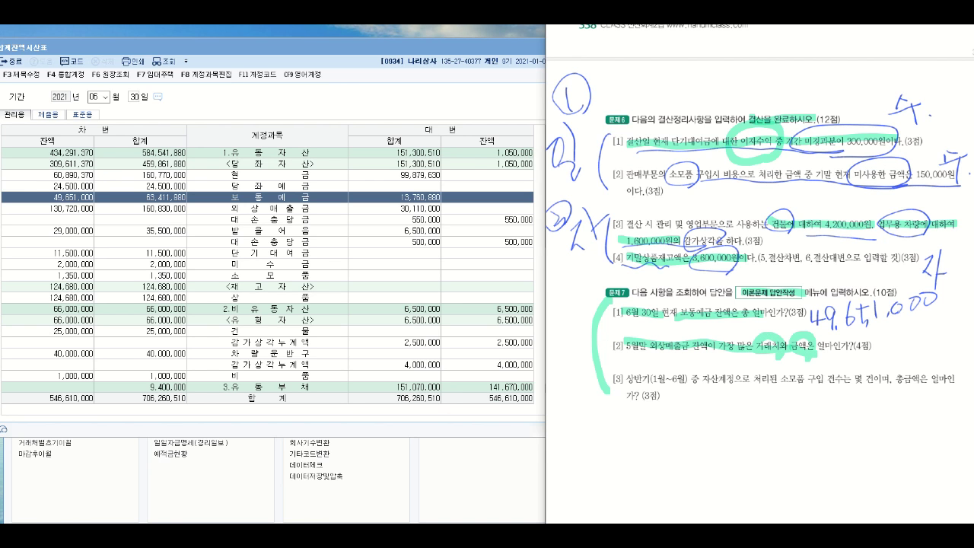
{"action": "left_click", "coordinate": [530, 49]}
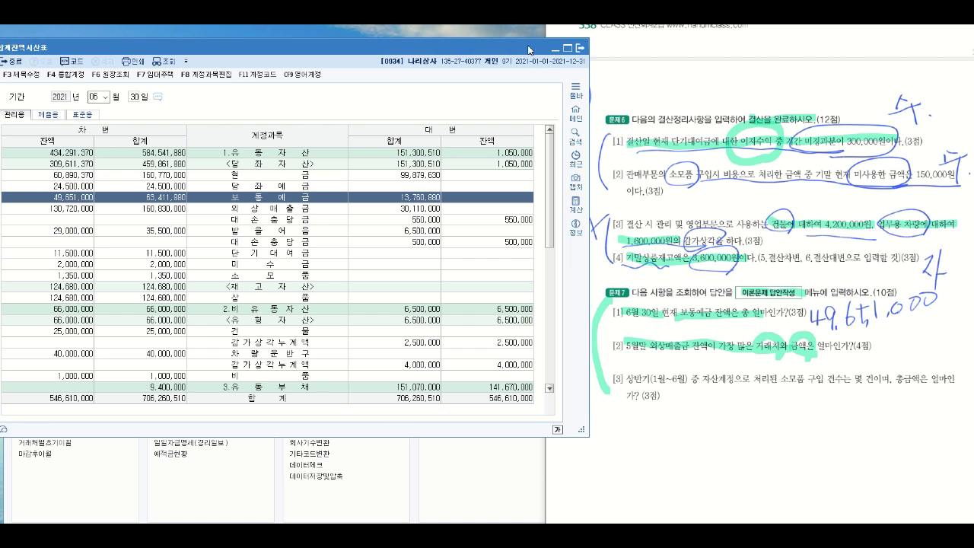
{"action": "left_click", "coordinate": [581, 51]}
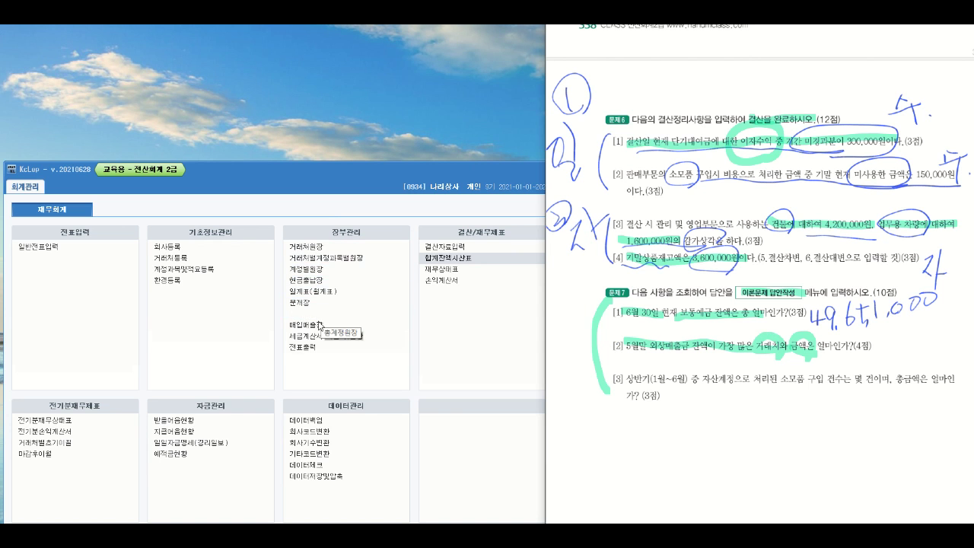
Open 거래처원장 beside the exam sheet and circle 5월말 in question [2] in green
{"action": "left_click", "coordinate": [311, 249]}
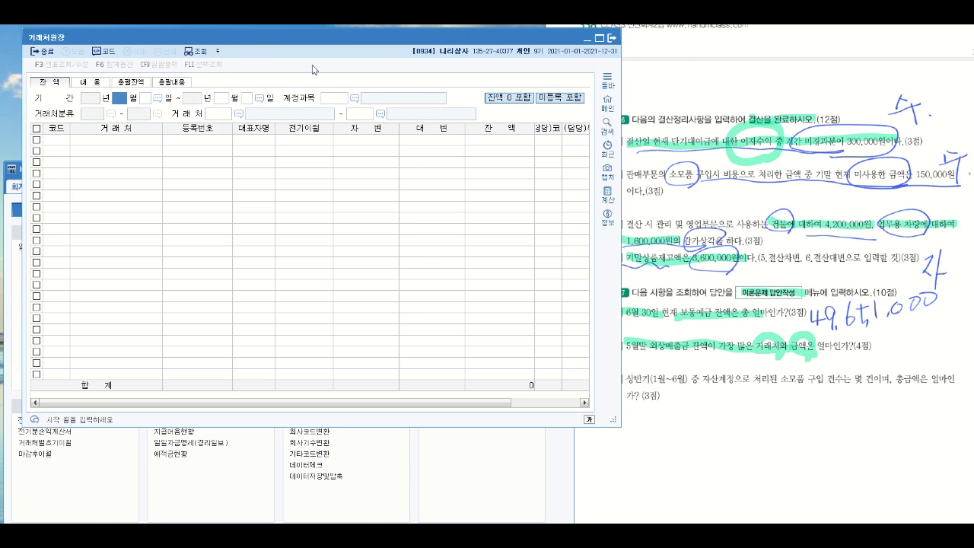
{"action": "left_click_drag", "start_coordinate": [335, 31], "coordinate": [318, 55]}
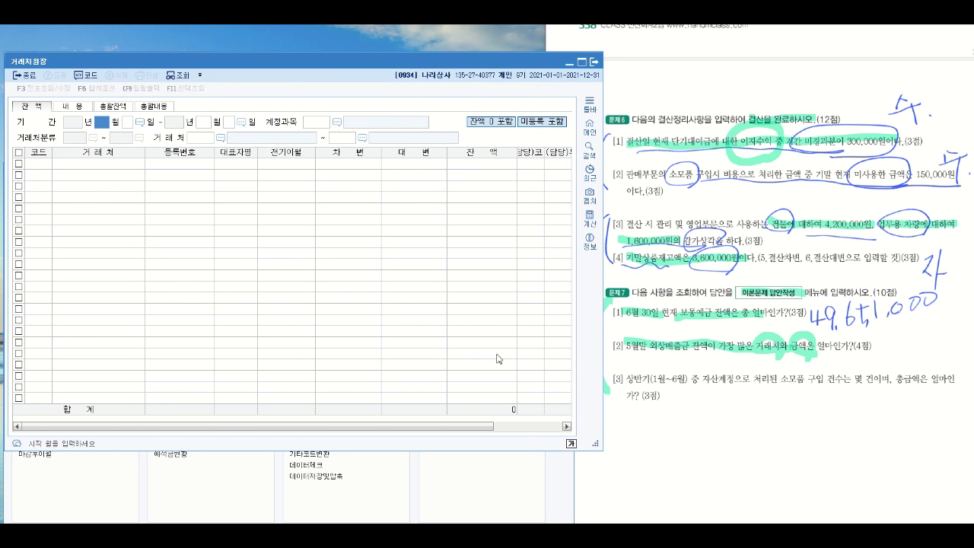
{"action": "mouse_move", "coordinate": [658, 365]}
{"action": "left_mouse_down"}
{"action": "mouse_move", "coordinate": [652, 341]}
{"action": "mouse_move", "coordinate": [641, 367]}
{"action": "left_mouse_up"}
{"action": "left_click", "coordinate": [335, 53]}
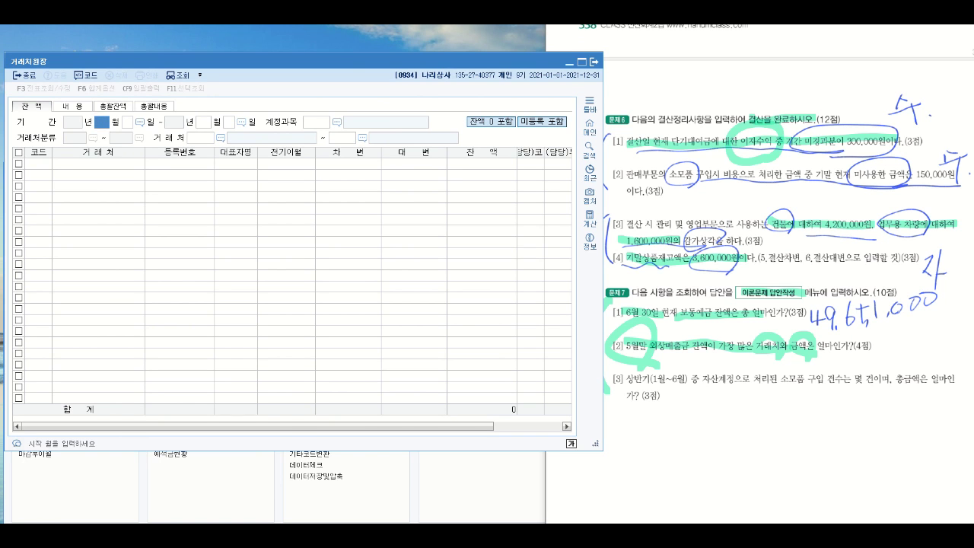
Set the 거래처원장 period from February 1, 2021 to May 31, 2021
{"action": "type", "text": "1"}
{"action": "key", "text": "Return"}
{"action": "type", "text": "1"}
{"action": "key", "text": "Return"}
{"action": "left_click", "coordinate": [102, 123]}
{"action": "type", "text": "2"}
{"action": "key", "text": "Return"}
{"action": "key", "text": "Return"}
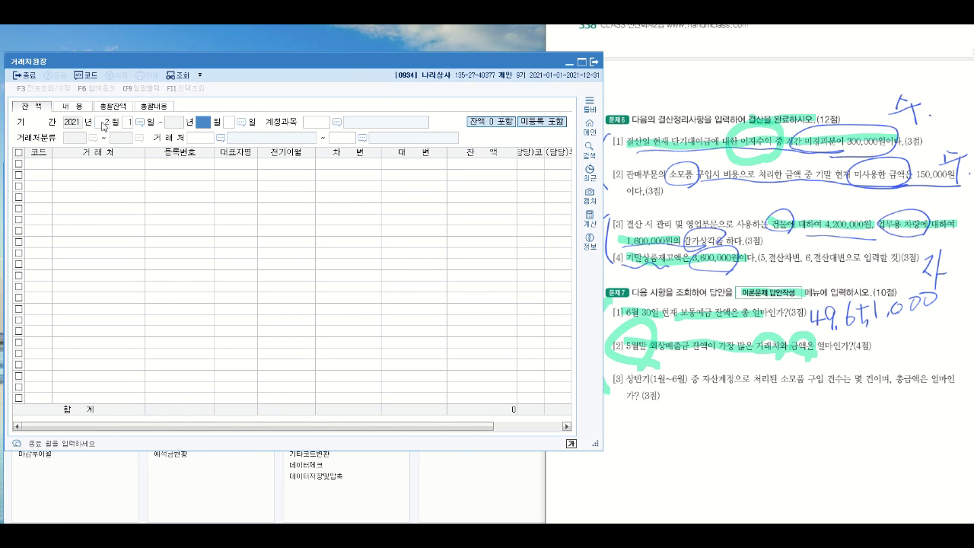
{"action": "type", "text": "5"}
{"action": "key", "text": "Return"}
{"action": "key", "text": "Return"}
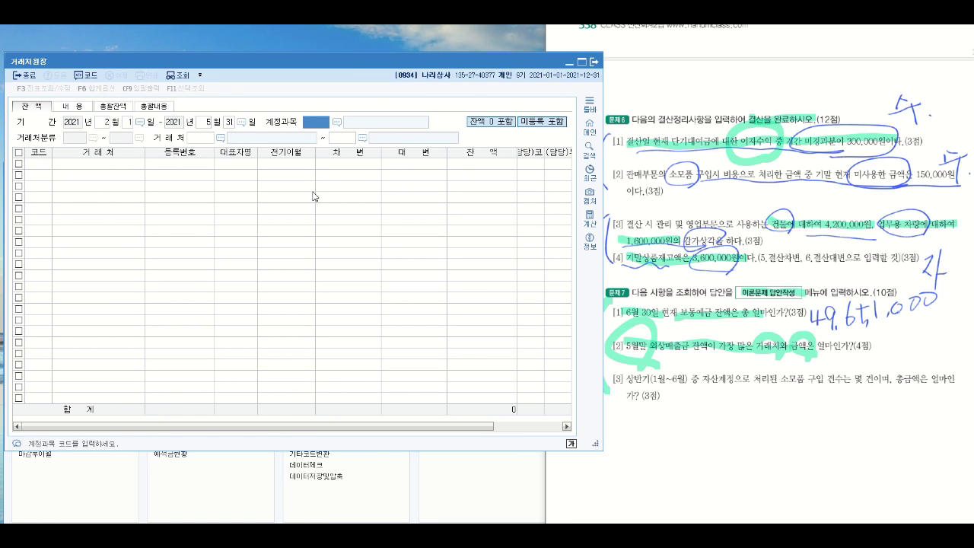
Circle 외상매출금 in question [2] and query account 0108 외상매출금 for customers 00101 유성상사 through 99603 하나카드
{"action": "left_click", "coordinate": [715, 358]}
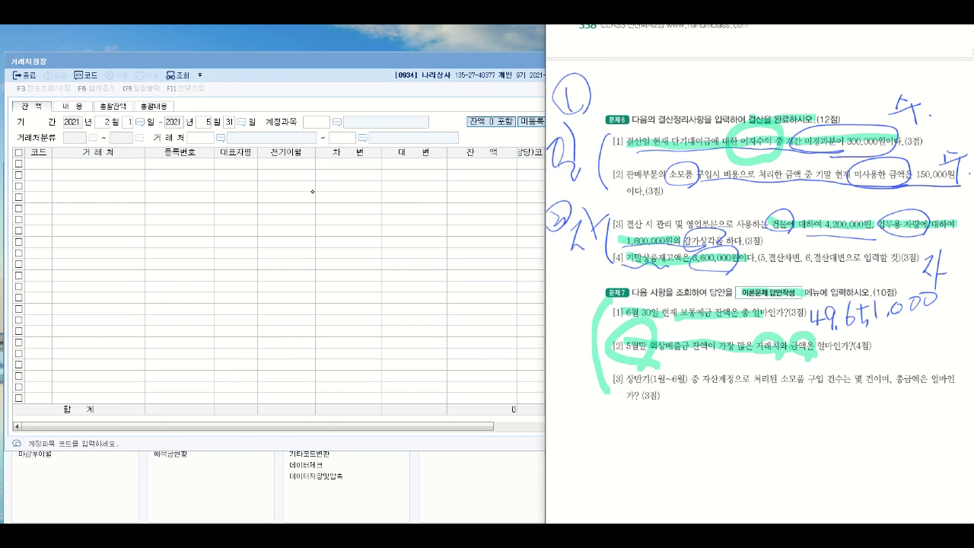
{"action": "left_click_drag", "start_coordinate": [682, 324], "coordinate": [689, 335]}
{"action": "left_click", "coordinate": [337, 127]}
{"action": "left_click", "coordinate": [337, 126]}
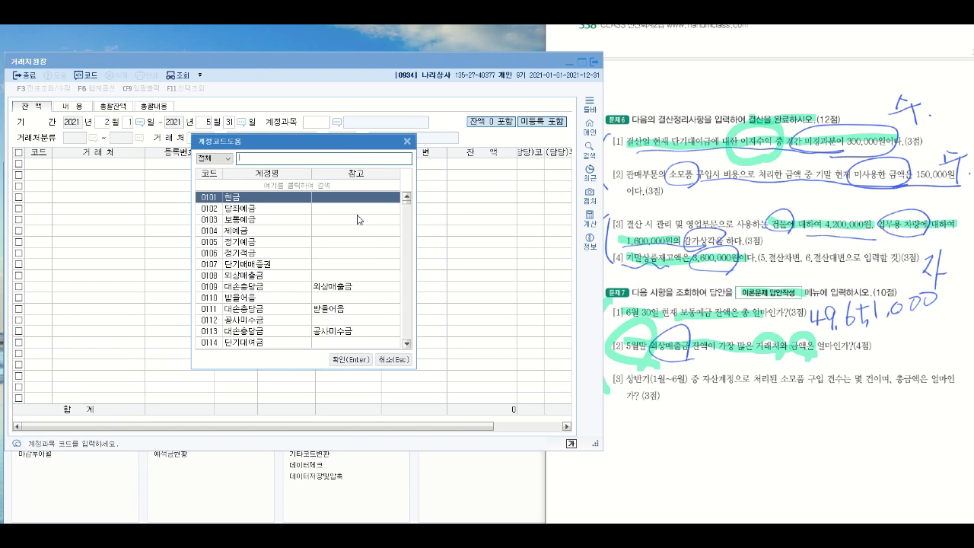
{"action": "left_click", "coordinate": [264, 279]}
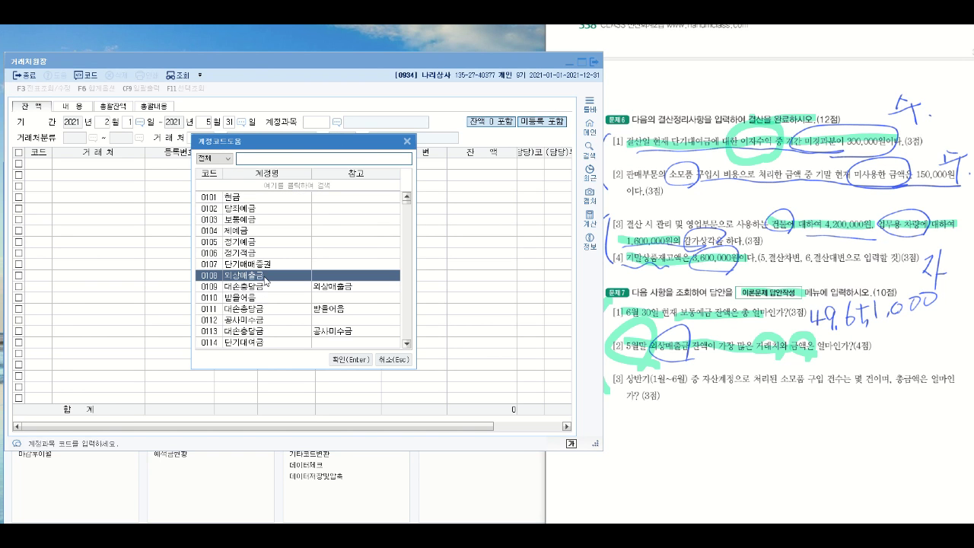
{"action": "double_click", "coordinate": [266, 275]}
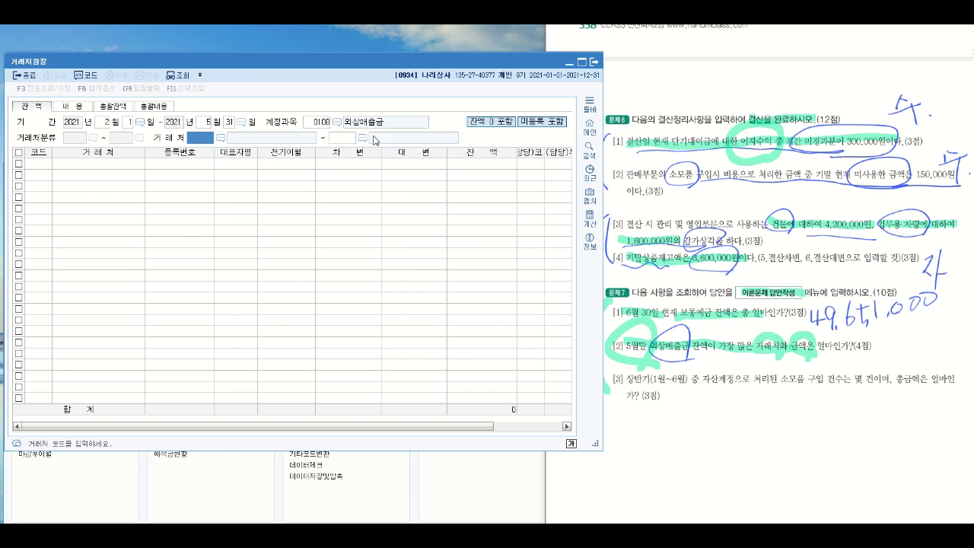
{"action": "key", "text": "Return"}
{"action": "key", "text": "Return"}
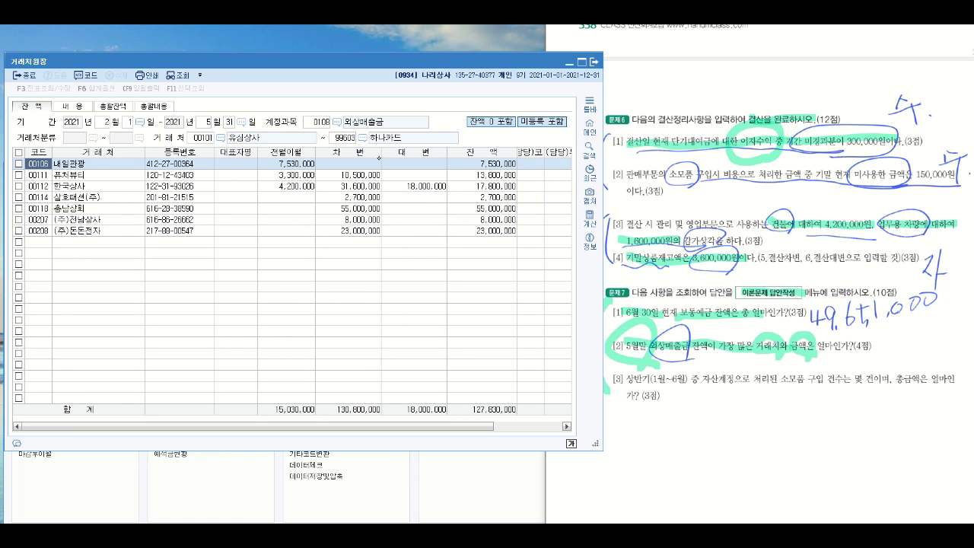
Circle 잔액 in question [2] in blue and sort the 거래처원장 customers by 잔액 in descending order
{"action": "mouse_move", "coordinate": [714, 356]}
{"action": "left_mouse_down"}
{"action": "mouse_move", "coordinate": [688, 355]}
{"action": "mouse_move", "coordinate": [740, 350]}
{"action": "mouse_move", "coordinate": [709, 357]}
{"action": "left_mouse_up"}
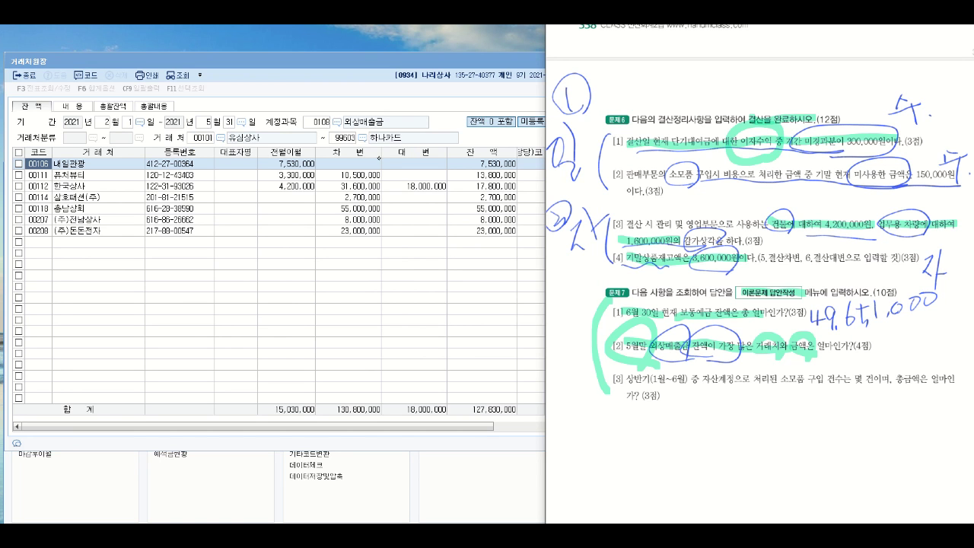
{"action": "left_click", "coordinate": [469, 130]}
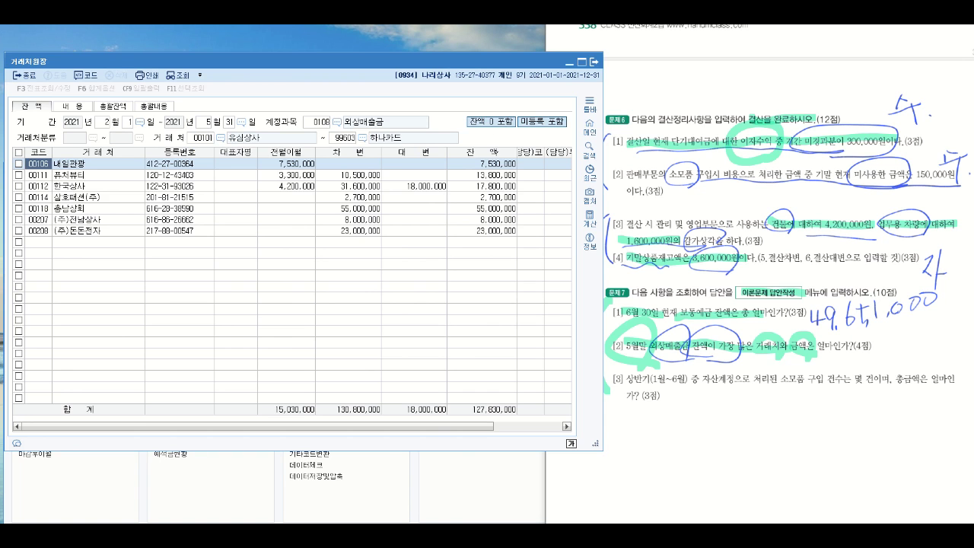
{"action": "double_click", "coordinate": [491, 152]}
{"action": "left_click", "coordinate": [476, 173]}
{"action": "left_click", "coordinate": [480, 162]}
{"action": "double_click", "coordinate": [487, 152]}
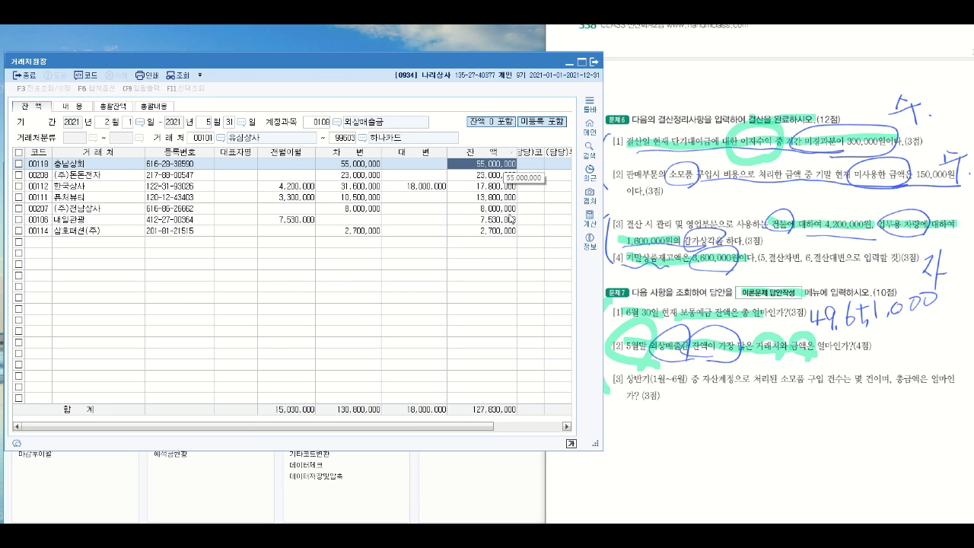
Draw lines down from 거래처 and 금액 in question [2] and write the answers 충남 and 55,000,000 below
{"action": "mouse_move", "coordinate": [764, 353]}
{"action": "left_mouse_down"}
{"action": "mouse_move", "coordinate": [768, 409]}
{"action": "mouse_move", "coordinate": [745, 453]}
{"action": "left_mouse_up"}
{"action": "left_click_drag", "start_coordinate": [751, 444], "coordinate": [764, 452]}
{"action": "left_click_drag", "start_coordinate": [756, 455], "coordinate": [757, 466]}
{"action": "mouse_move", "coordinate": [762, 459]}
{"action": "left_mouse_down"}
{"action": "mouse_move", "coordinate": [769, 465]}
{"action": "mouse_move", "coordinate": [761, 461]}
{"action": "left_mouse_up"}
{"action": "mouse_move", "coordinate": [767, 439]}
{"action": "left_mouse_down"}
{"action": "mouse_move", "coordinate": [779, 460]}
{"action": "mouse_move", "coordinate": [791, 461]}
{"action": "left_mouse_up"}
{"action": "mouse_move", "coordinate": [805, 350]}
{"action": "left_mouse_down"}
{"action": "mouse_move", "coordinate": [815, 472]}
{"action": "mouse_move", "coordinate": [820, 450]}
{"action": "left_mouse_up"}
{"action": "left_click_drag", "start_coordinate": [826, 449], "coordinate": [831, 471]}
{"action": "left_click_drag", "start_coordinate": [827, 452], "coordinate": [846, 460]}
{"action": "left_click_drag", "start_coordinate": [853, 447], "coordinate": [850, 454]}
{"action": "mouse_move", "coordinate": [865, 438]}
{"action": "left_mouse_down"}
{"action": "mouse_move", "coordinate": [863, 454]}
{"action": "mouse_move", "coordinate": [867, 444]}
{"action": "left_mouse_up"}
{"action": "mouse_move", "coordinate": [873, 434]}
{"action": "left_mouse_down"}
{"action": "mouse_move", "coordinate": [875, 445]}
{"action": "mouse_move", "coordinate": [928, 410]}
{"action": "left_mouse_up"}
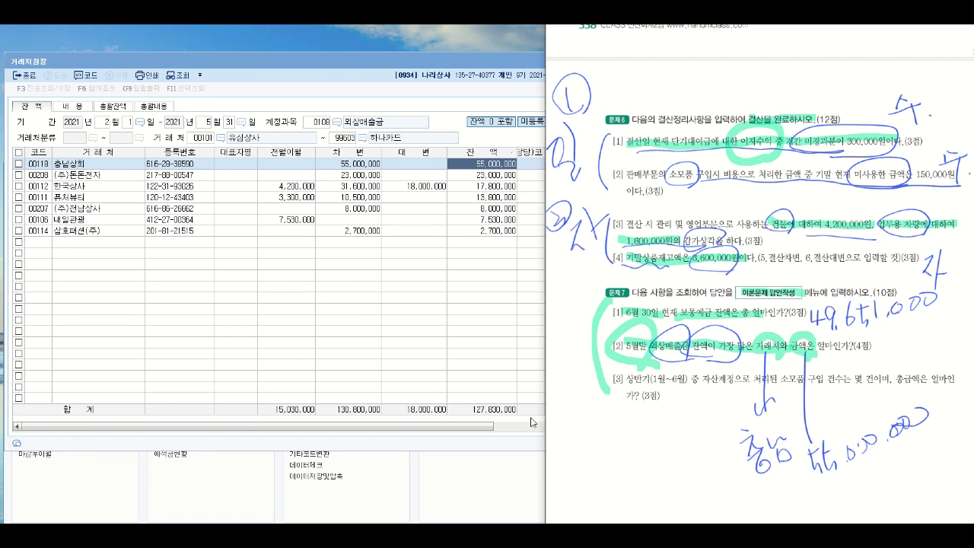
Replace question [2]'s green marks with highlights on 거래처와 and 금액은, and mark 상반기(1월~6월), 자산, 소모품, 건수 and 총금액 in question [3]
{"action": "left_click_drag", "start_coordinate": [626, 332], "coordinate": [790, 335]}
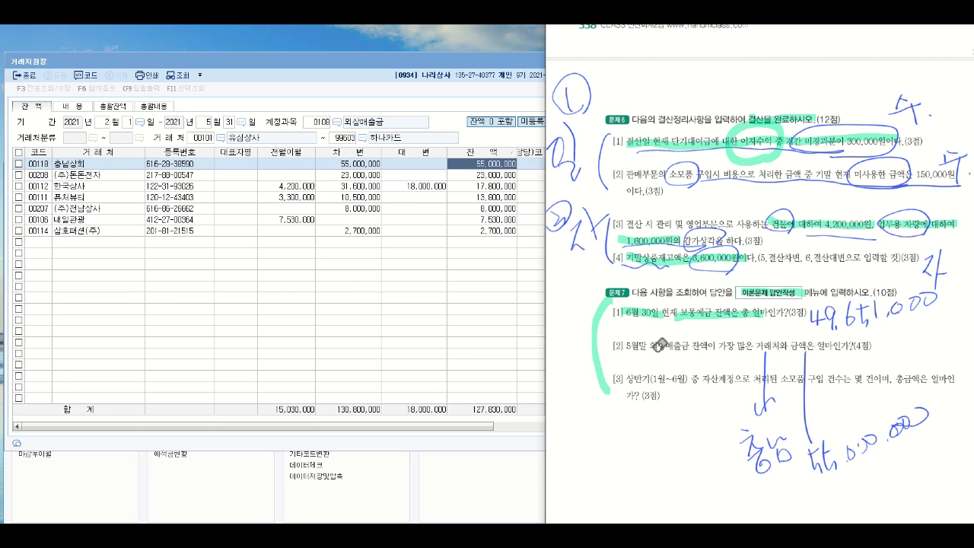
{"action": "left_click_drag", "start_coordinate": [753, 344], "coordinate": [817, 344]}
{"action": "mouse_move", "coordinate": [624, 379]}
{"action": "left_mouse_down"}
{"action": "mouse_move", "coordinate": [689, 370]}
{"action": "mouse_move", "coordinate": [700, 385]}
{"action": "mouse_move", "coordinate": [718, 382]}
{"action": "left_mouse_up"}
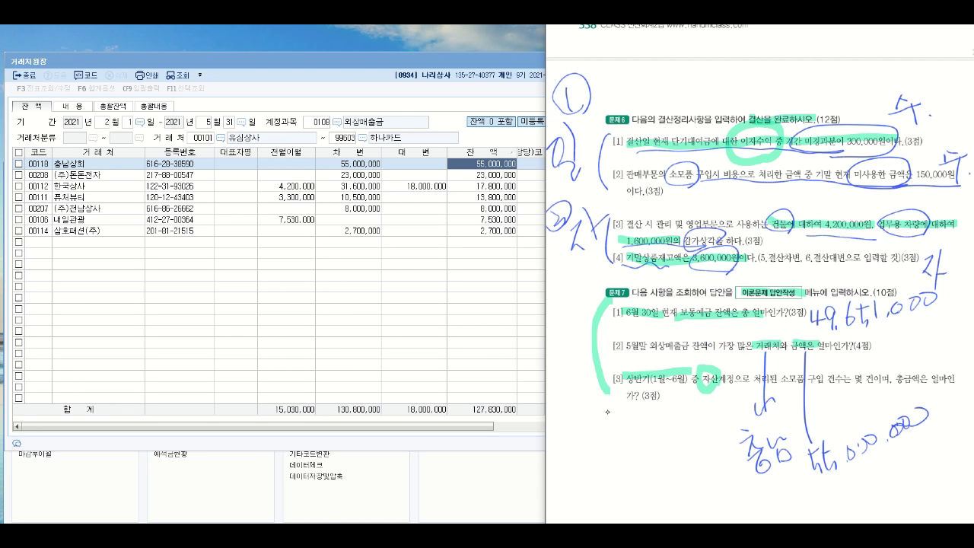
{"action": "mouse_move", "coordinate": [785, 378]}
{"action": "left_mouse_down"}
{"action": "mouse_move", "coordinate": [925, 367]}
{"action": "mouse_move", "coordinate": [911, 383]}
{"action": "left_mouse_up"}
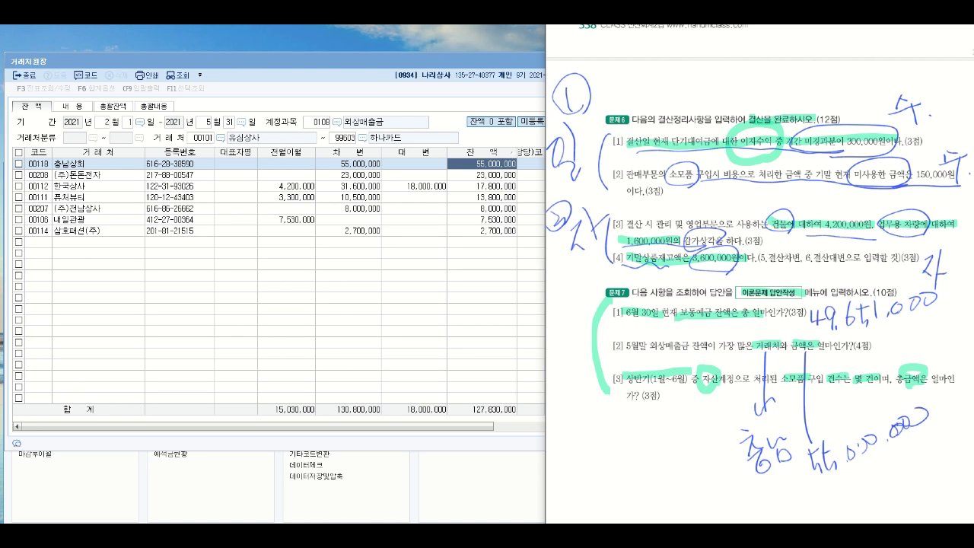
Close 거래처원장 and open 계정별원장, placing its window beside the exam sheet
{"action": "left_click", "coordinate": [500, 67]}
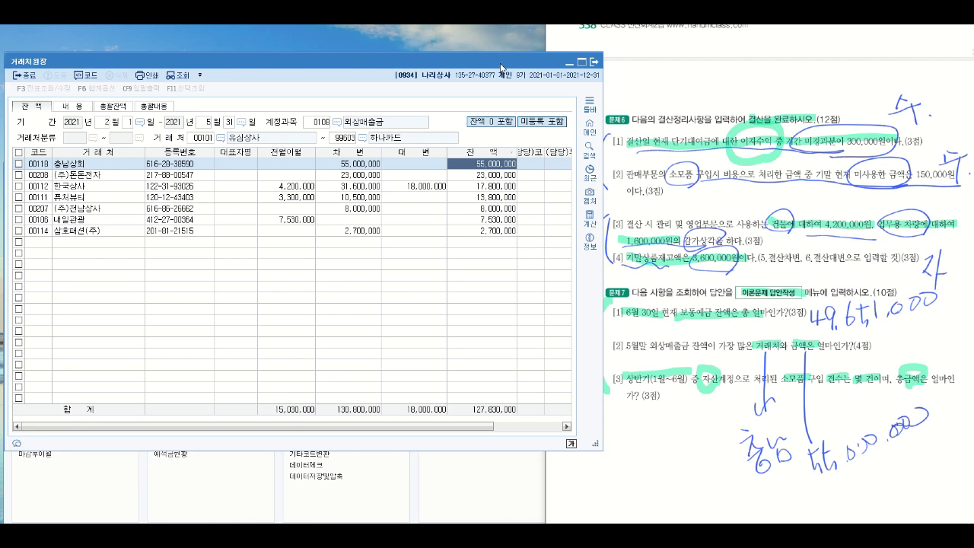
{"action": "left_click", "coordinate": [594, 63]}
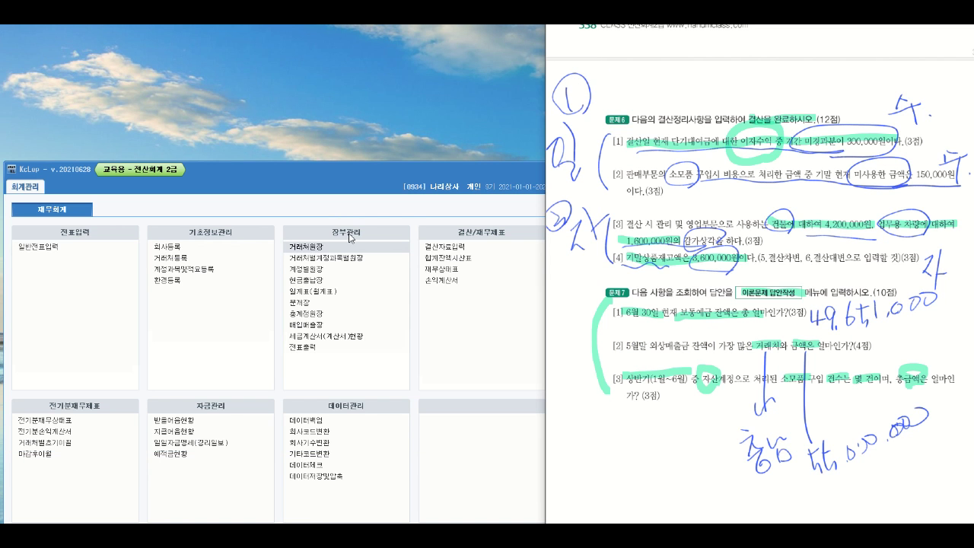
{"action": "left_click", "coordinate": [313, 271]}
{"action": "left_click", "coordinate": [312, 272]}
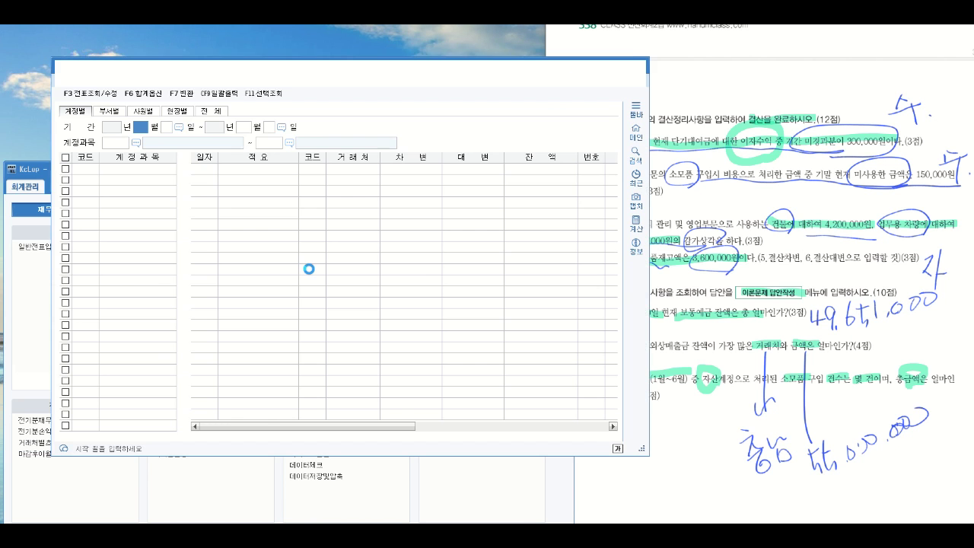
{"action": "left_click_drag", "start_coordinate": [418, 73], "coordinate": [366, 42]}
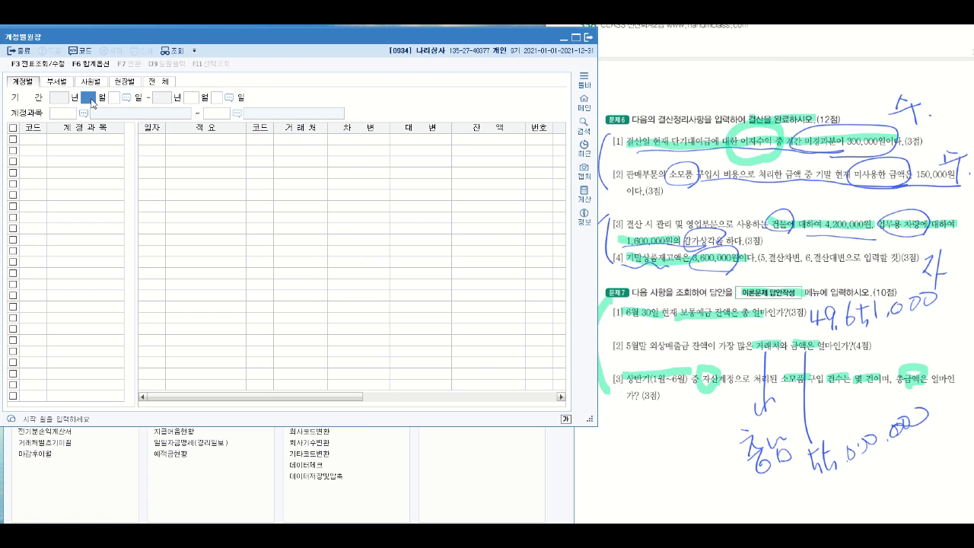
Set the 계정별원장 period from January 1, 2021 to June 30, 2021
{"action": "type", "text": "1"}
{"action": "key", "text": "Return"}
{"action": "type", "text": "1"}
{"action": "key", "text": "Return"}
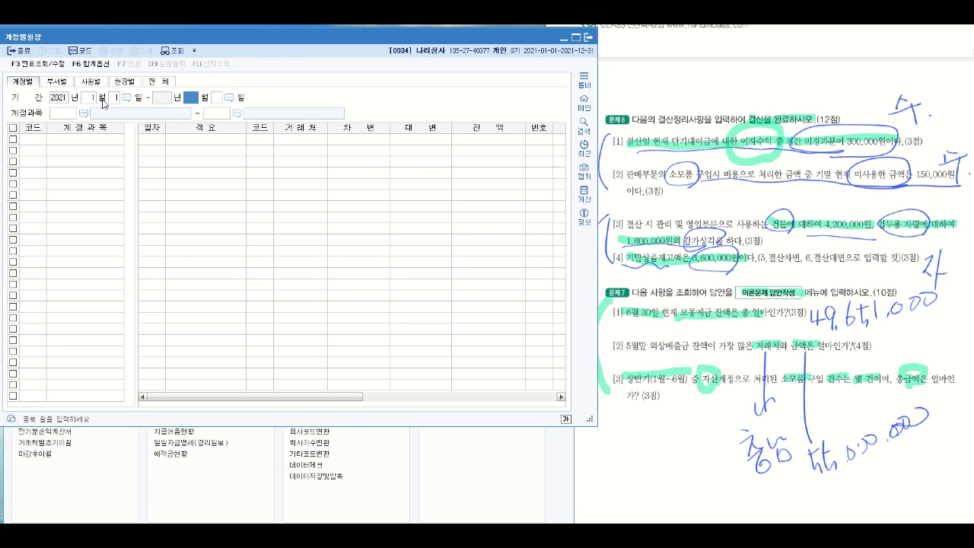
{"action": "type", "text": "6"}
{"action": "key", "text": "Return"}
{"action": "type", "text": "30"}
{"action": "key", "text": "Return"}
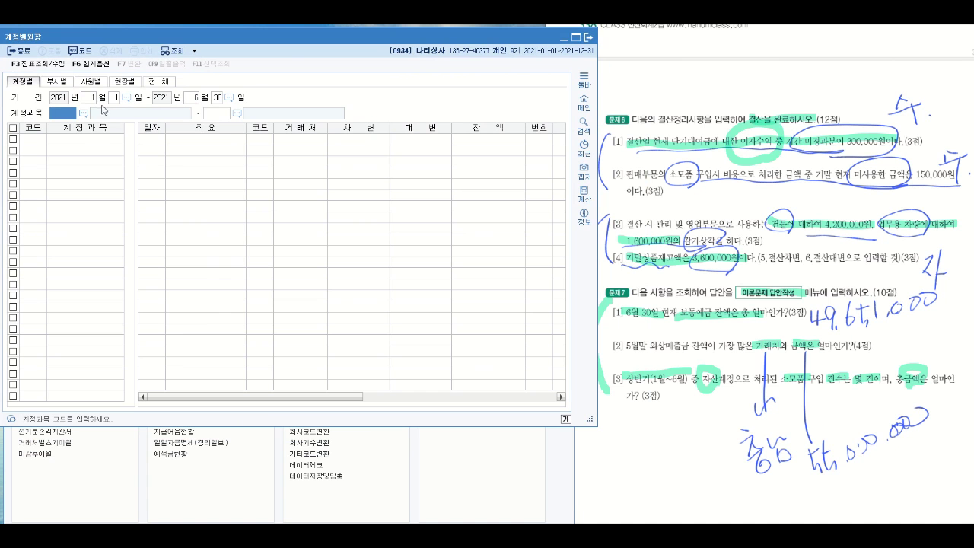
Look up the account 소모품 (0122) and retrieve its ledger for the set period
{"action": "left_click", "coordinate": [83, 114]}
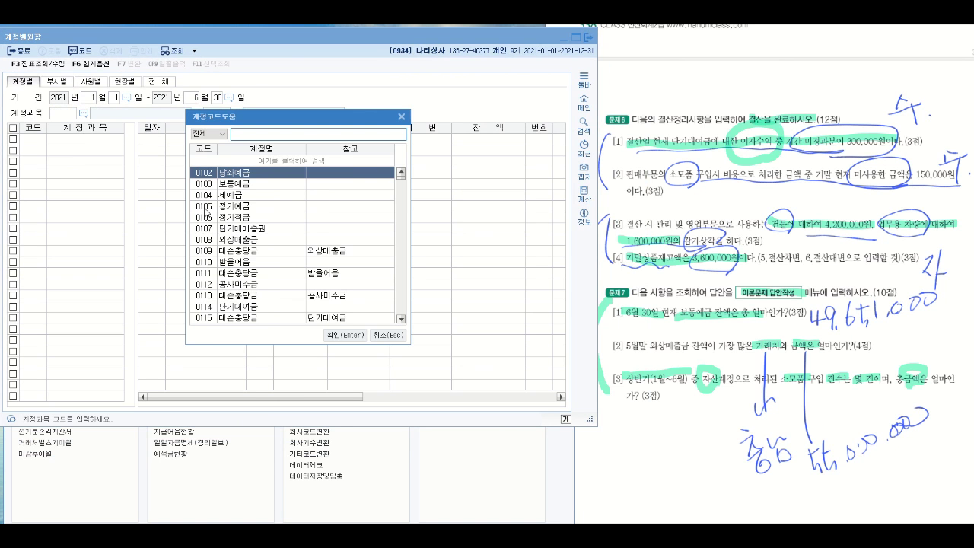
{"action": "type", "text": "소모"}
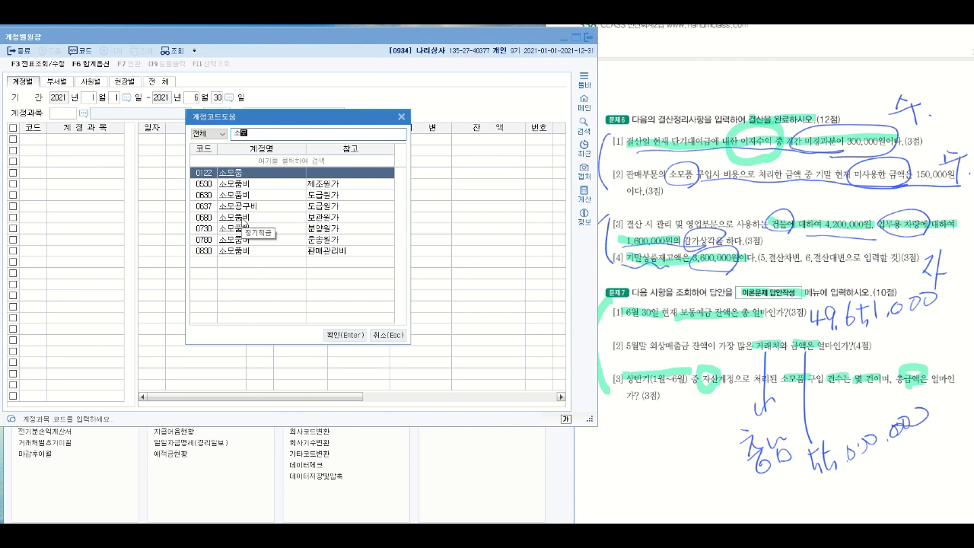
{"action": "left_click", "coordinate": [344, 335]}
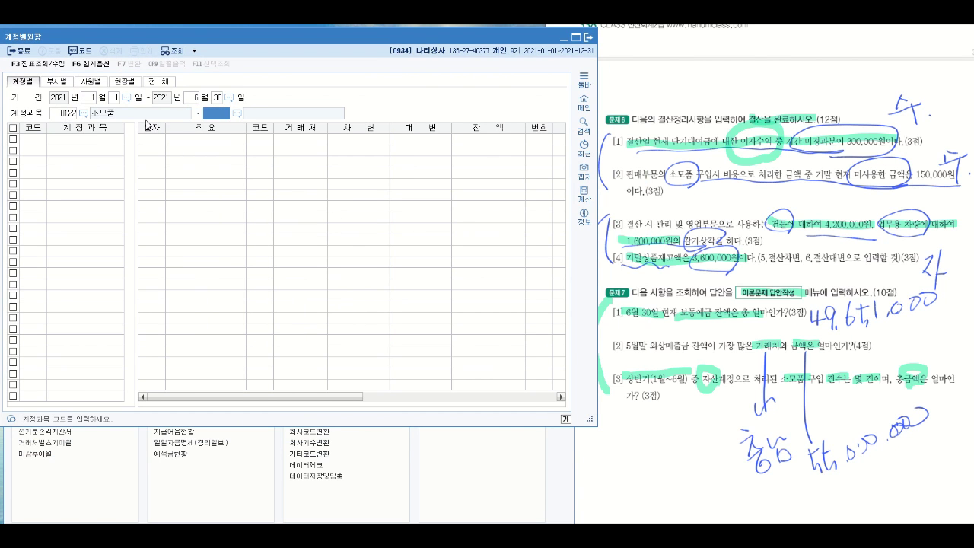
{"action": "key", "text": "Return"}
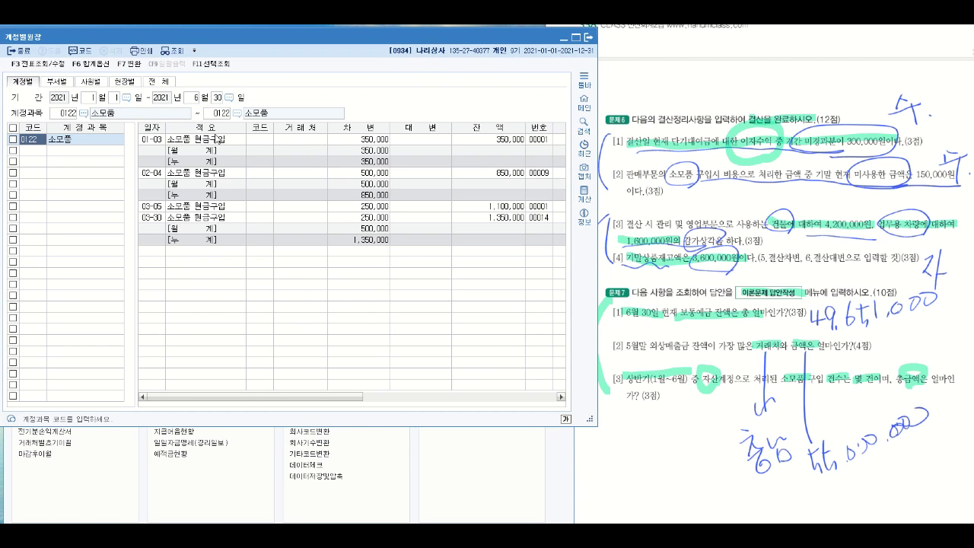
Count the individual 소모품 purchase entries, then circle 건수는 몇 건 in question [3] and write the answer 4 above it
{"action": "left_click", "coordinate": [379, 141]}
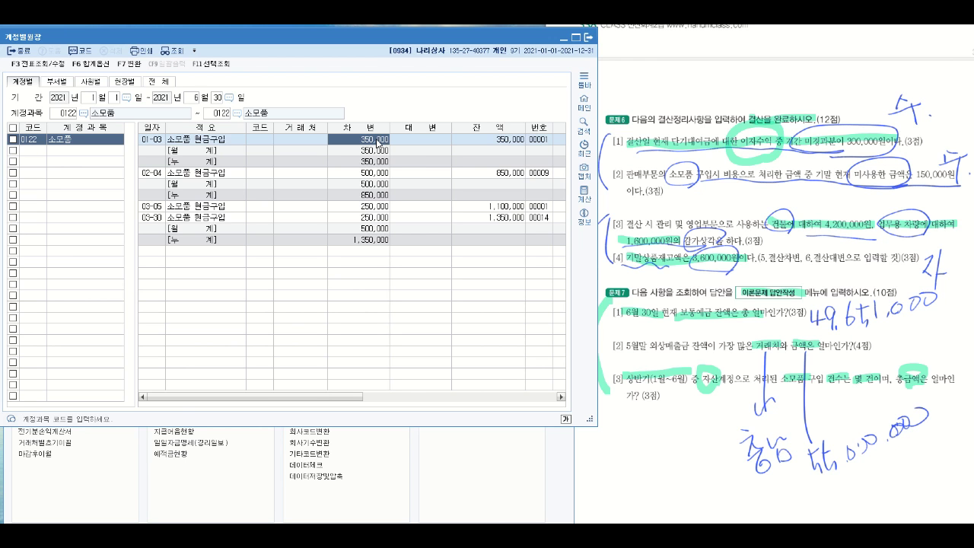
{"action": "left_click", "coordinate": [210, 174]}
{"action": "left_click", "coordinate": [211, 217]}
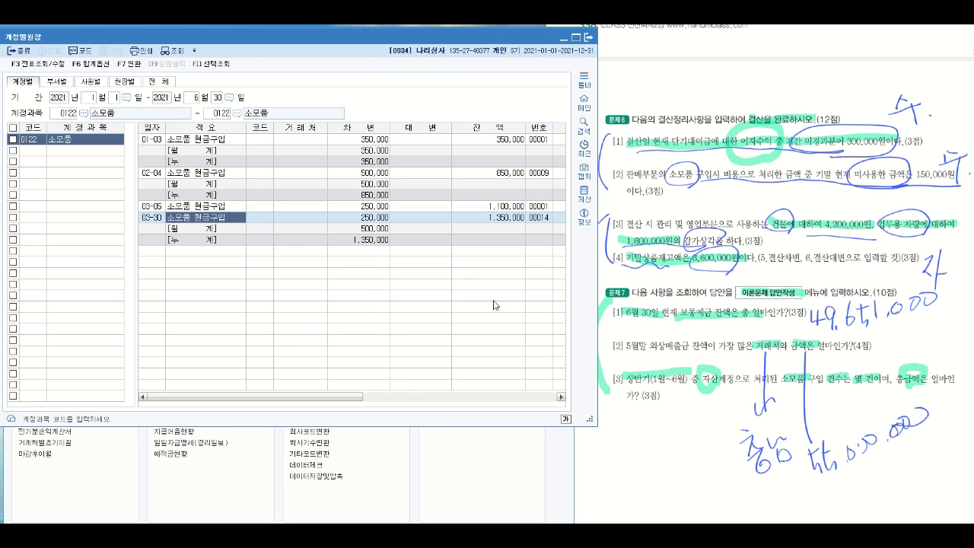
{"action": "key", "text": "alt+Tab"}
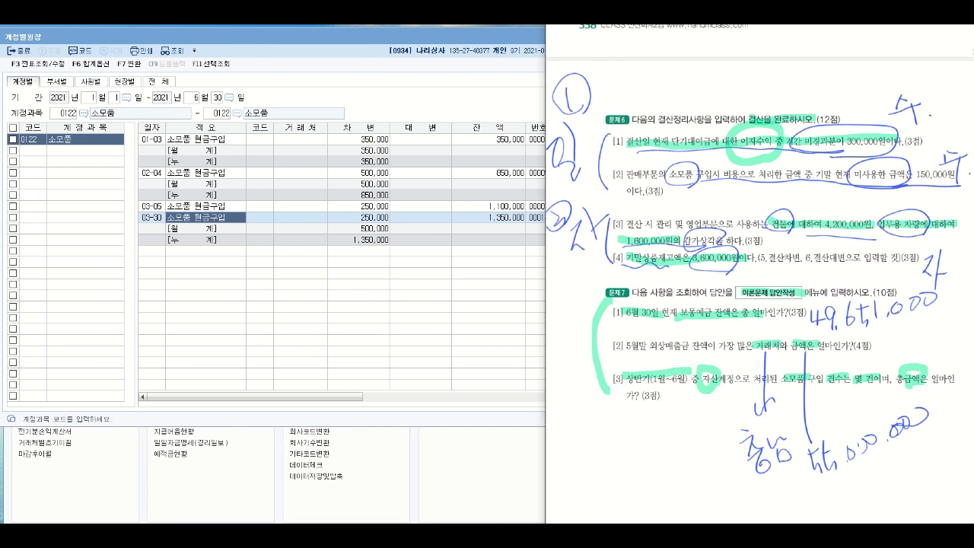
{"action": "mouse_move", "coordinate": [872, 398]}
{"action": "left_mouse_down"}
{"action": "mouse_move", "coordinate": [871, 365]}
{"action": "mouse_move", "coordinate": [876, 391]}
{"action": "left_mouse_up"}
{"action": "left_click_drag", "start_coordinate": [898, 329], "coordinate": [906, 347]}
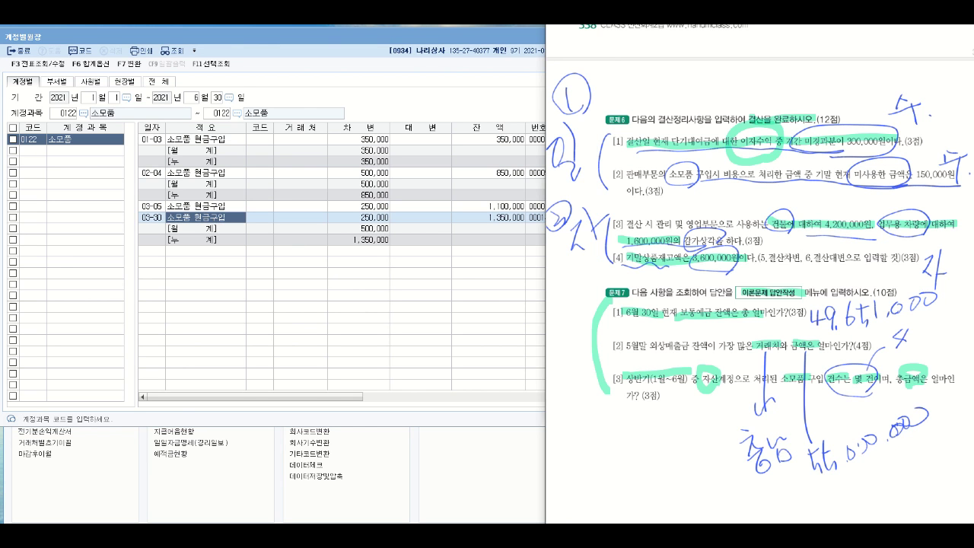
Circle 총금액 in question [3], check the monthly and cumulative 소모품 debit totals, and write the answer 1,350,000 above it
{"action": "left_click_drag", "start_coordinate": [899, 388], "coordinate": [931, 393]}
{"action": "left_click", "coordinate": [372, 233]}
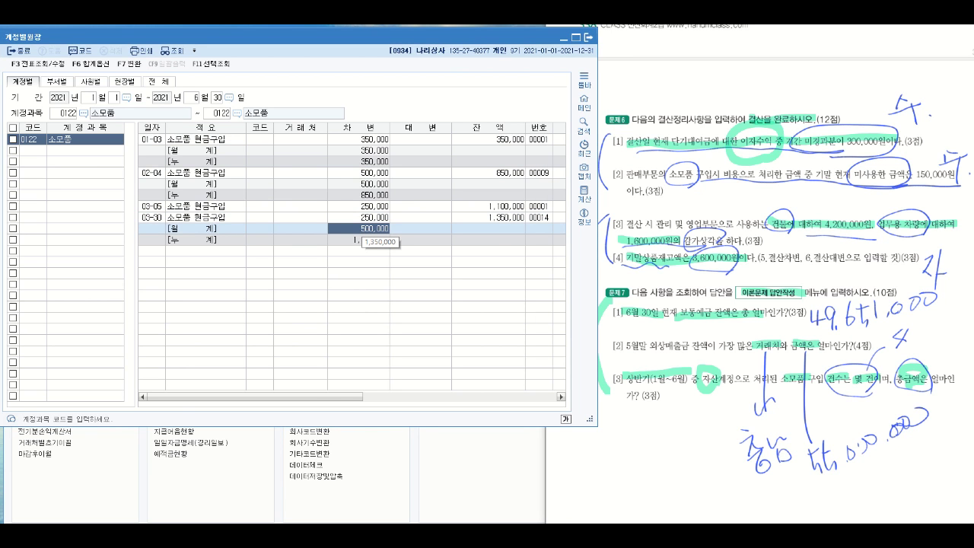
{"action": "left_click", "coordinate": [208, 151]}
{"action": "left_click", "coordinate": [190, 184]}
{"action": "left_click", "coordinate": [190, 230]}
{"action": "left_click", "coordinate": [371, 152]}
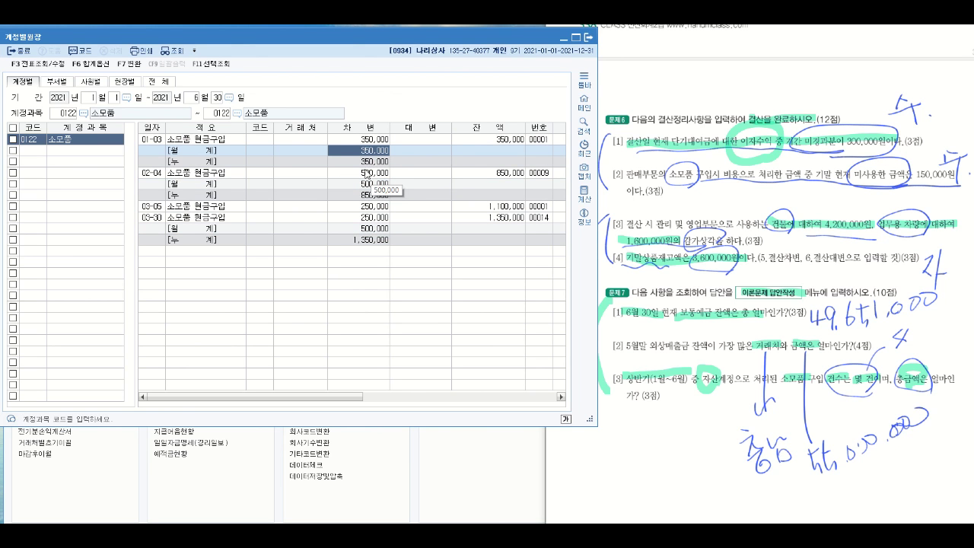
{"action": "left_click", "coordinate": [351, 241]}
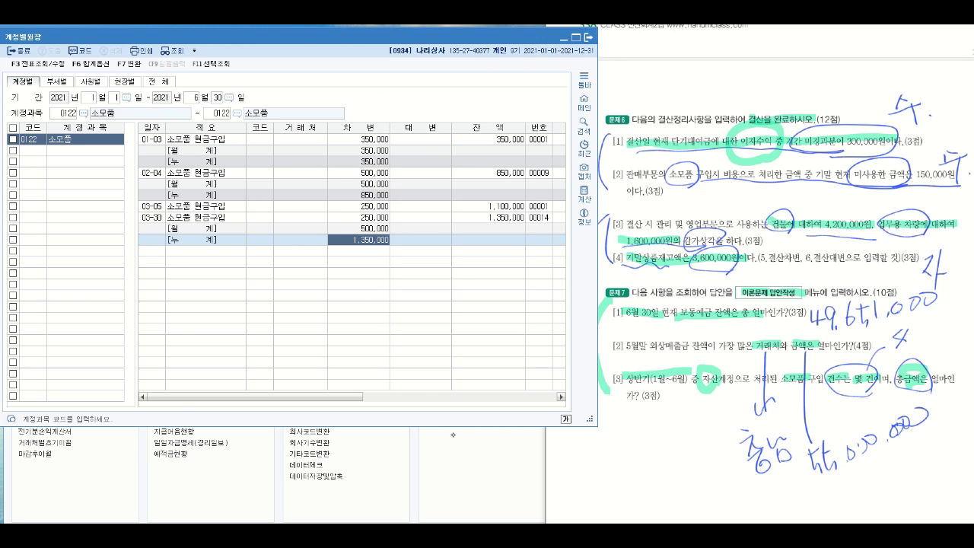
{"action": "left_click_drag", "start_coordinate": [917, 358], "coordinate": [926, 347]}
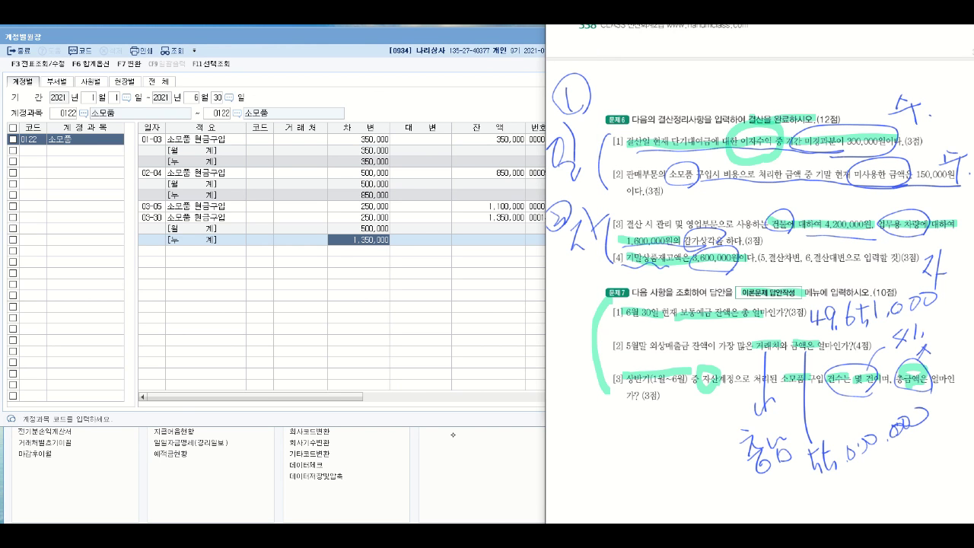
{"action": "mouse_move", "coordinate": [945, 318]}
{"action": "left_mouse_down"}
{"action": "mouse_move", "coordinate": [939, 339]}
{"action": "mouse_move", "coordinate": [964, 321]}
{"action": "left_mouse_up"}
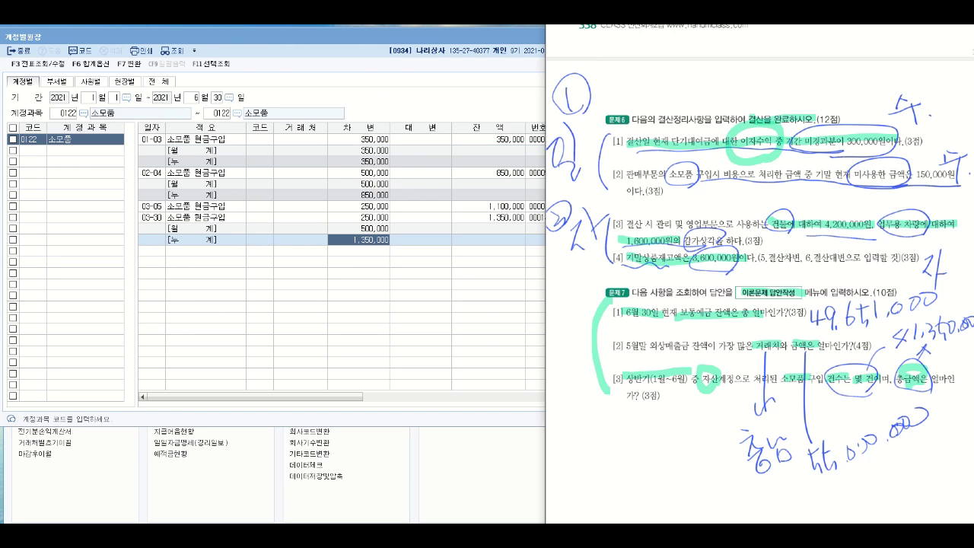